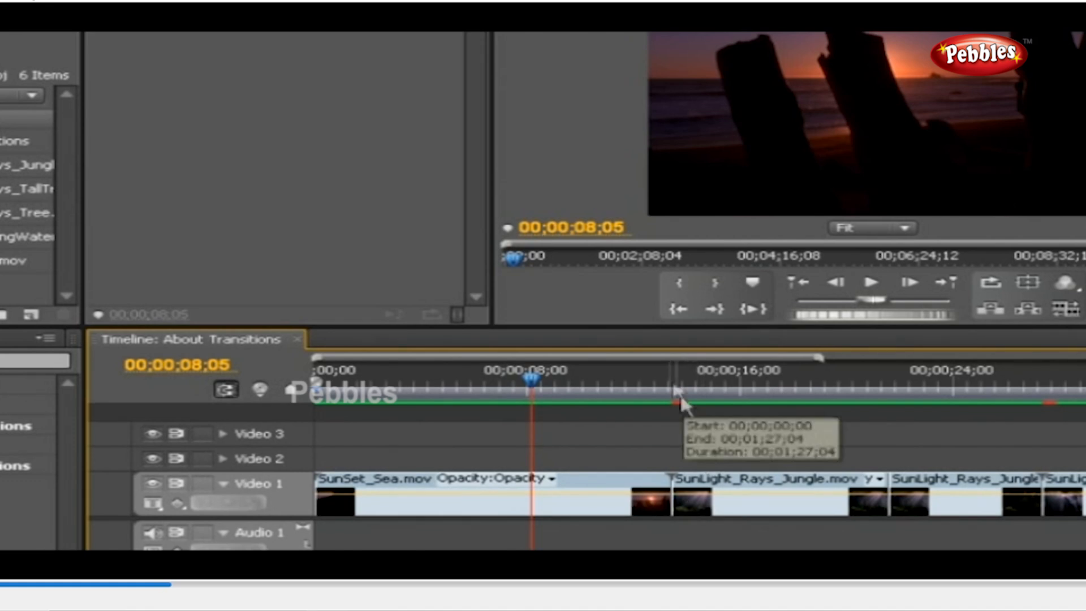
Move the playhead to 00;00;12;19 and apply a Cross Dissolve at the cut between SunSet_Sea.mov and SunLight_Rays_Jungle.mov.
click(652, 377)
mouse_move(654, 378)
mouse_down()
mouse_move(697, 384)
mouse_move(655, 381)
mouse_up()
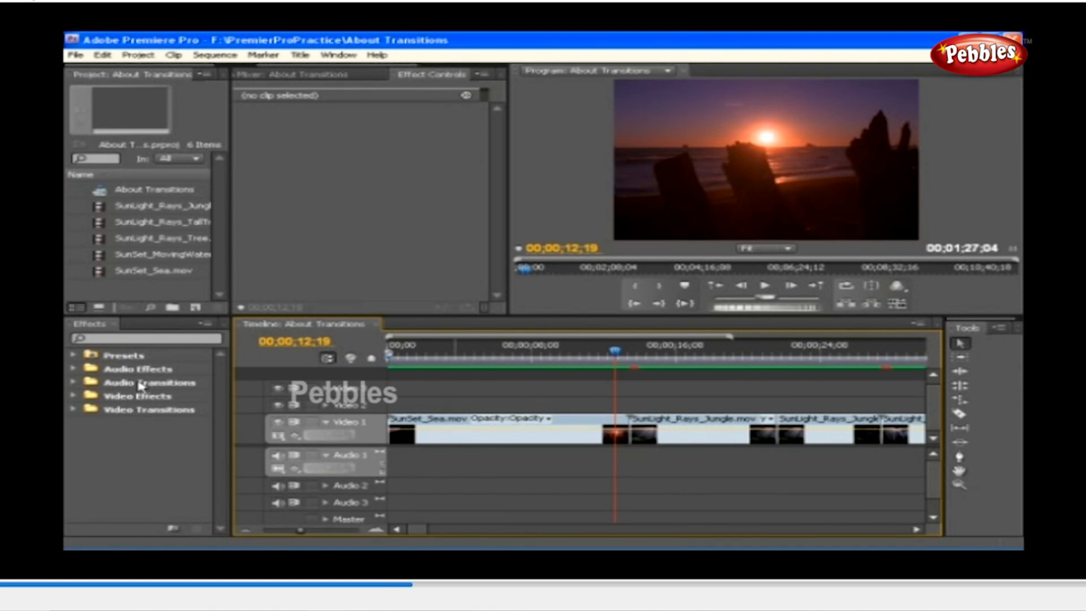
click(74, 410)
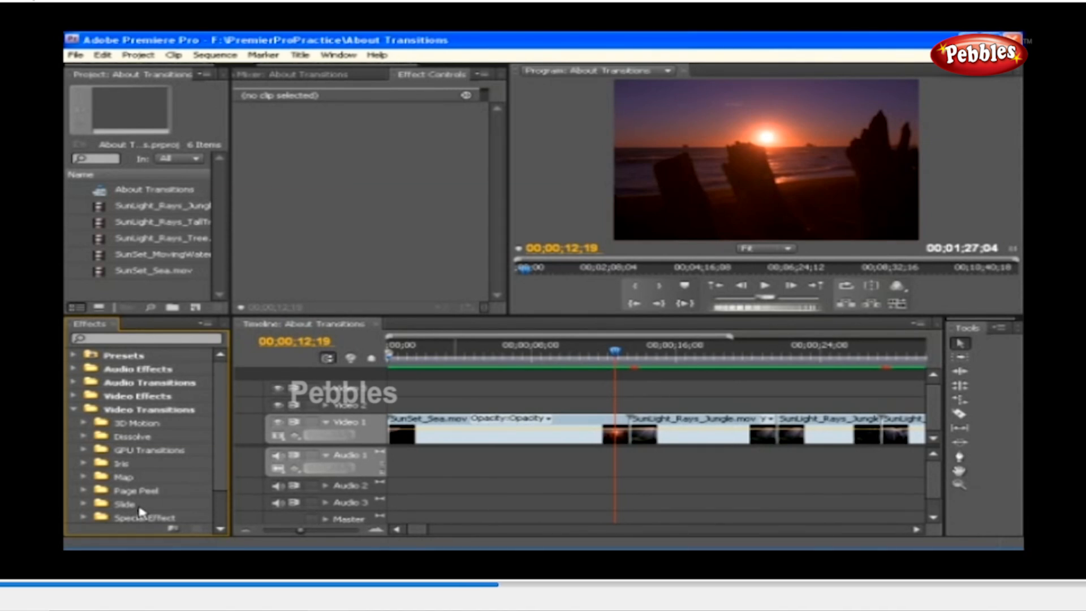
click(83, 437)
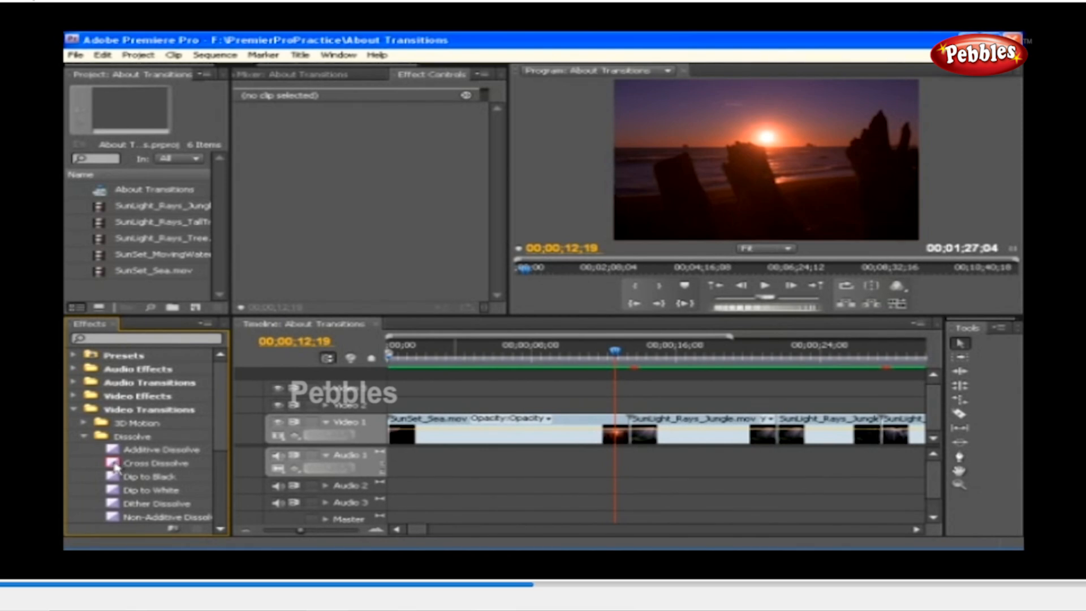
drag(114, 465, 644, 436)
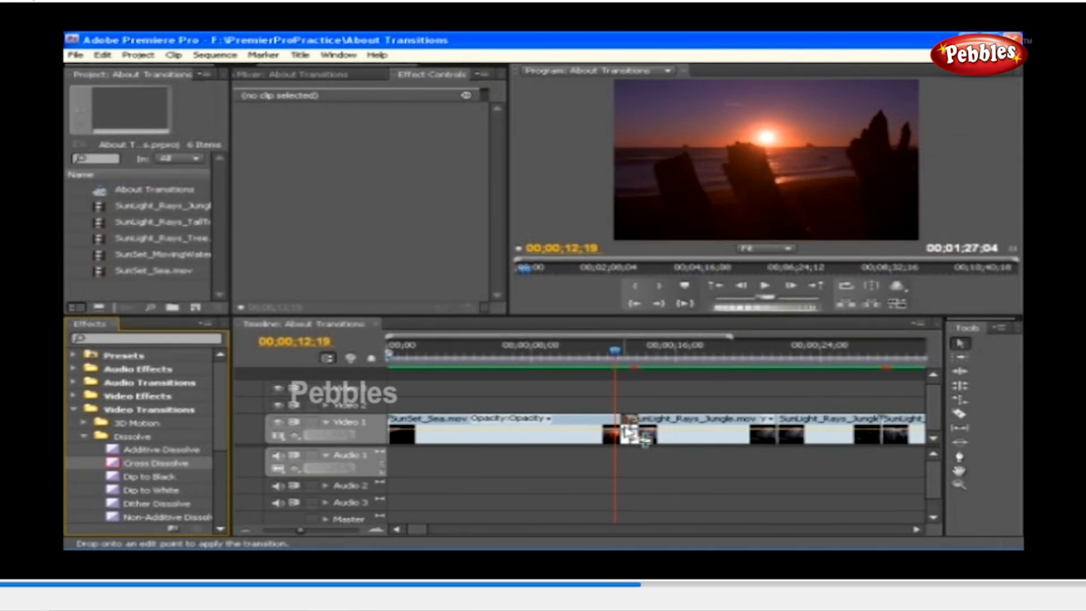
drag(629, 434, 629, 435)
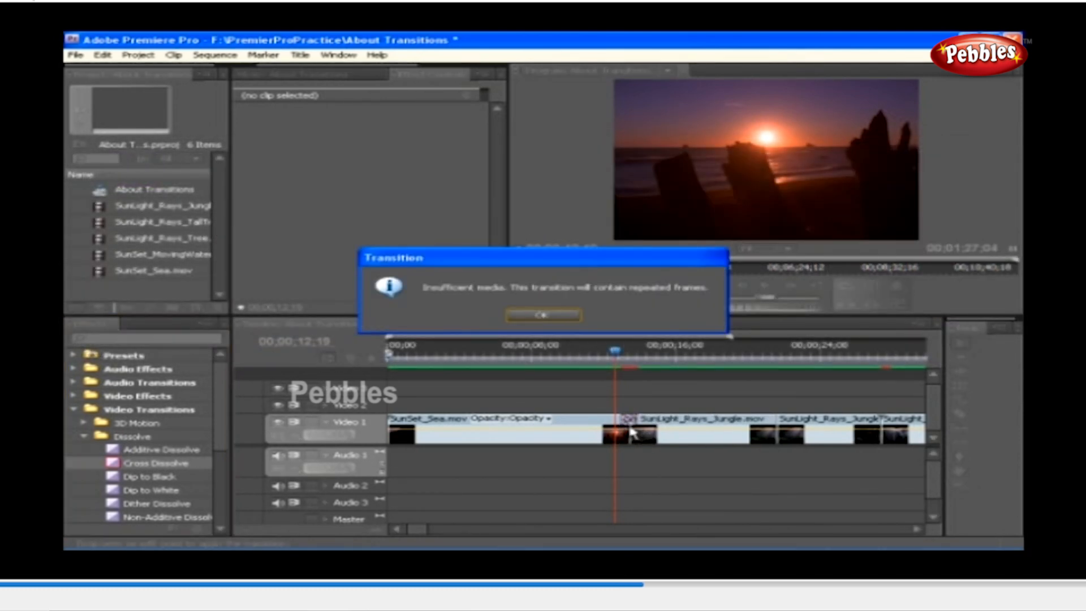
click(529, 312)
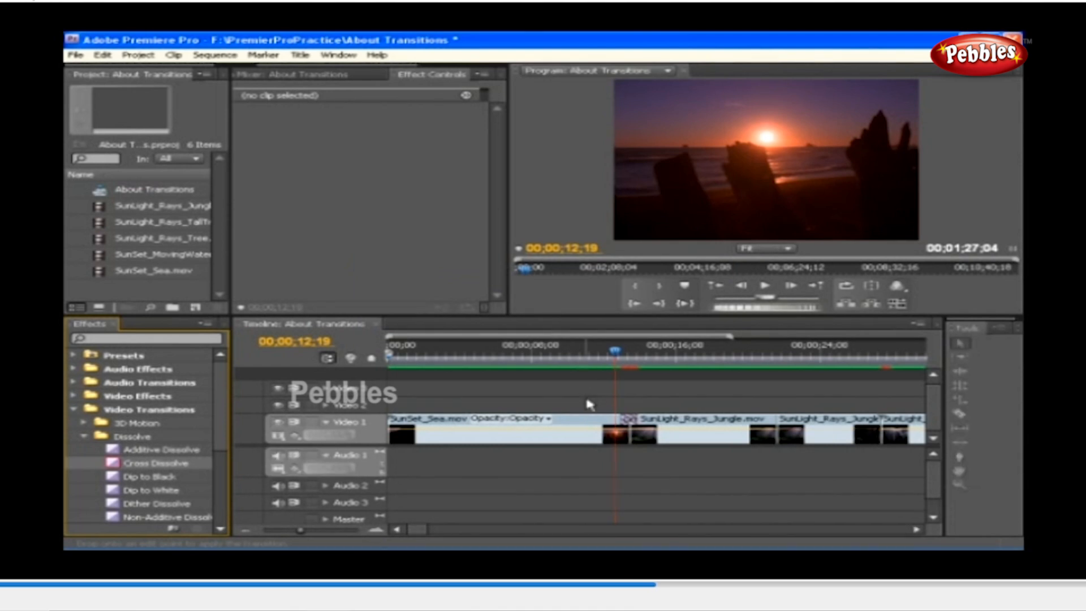
Select the Cross Dissolve between SunSet_Sea.mov and SunLight_Rays_Jungle.mov and review its duration and alignment settings.
click(630, 422)
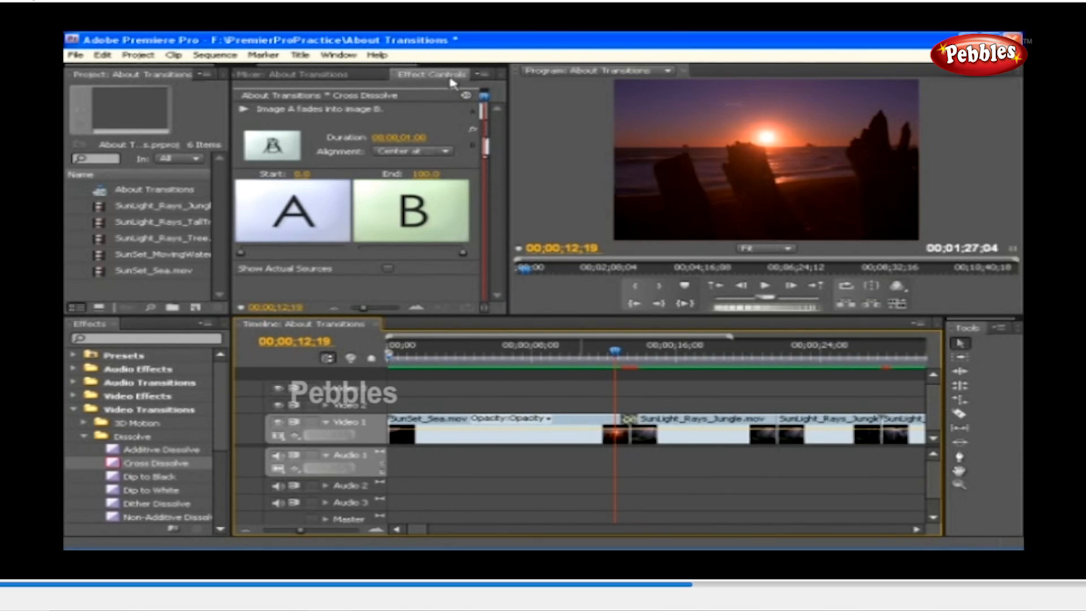
click(403, 137)
click(413, 152)
click(413, 165)
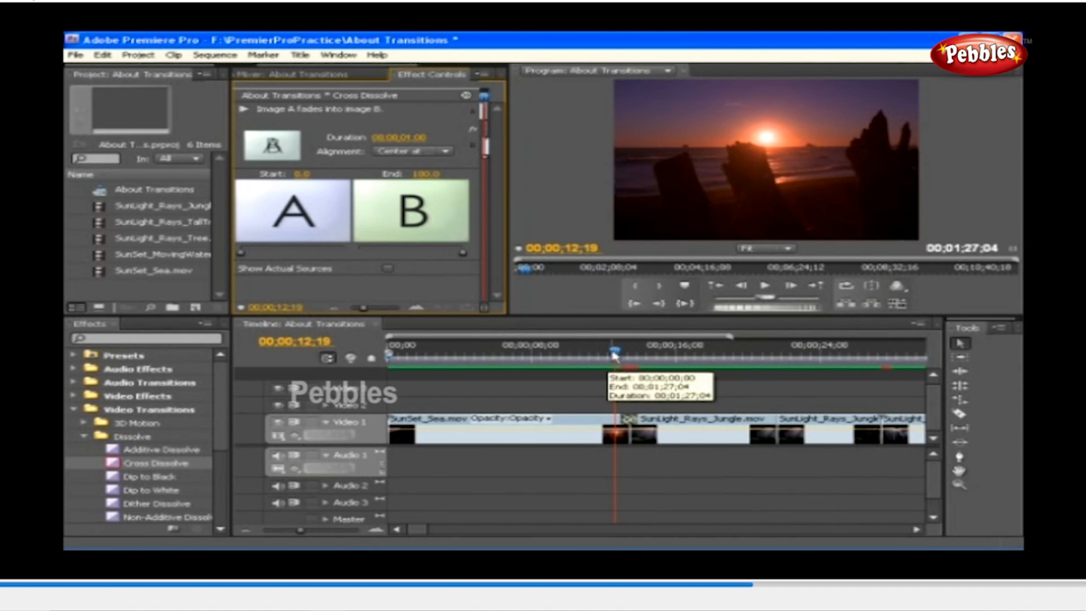
Preview the Cross Dissolve from 00;00;12;13, render the sequence, and park the playhead at 00;00;11;12.
mouse_move(611, 355)
mouse_down()
mouse_move(598, 355)
mouse_move(613, 355)
mouse_up()
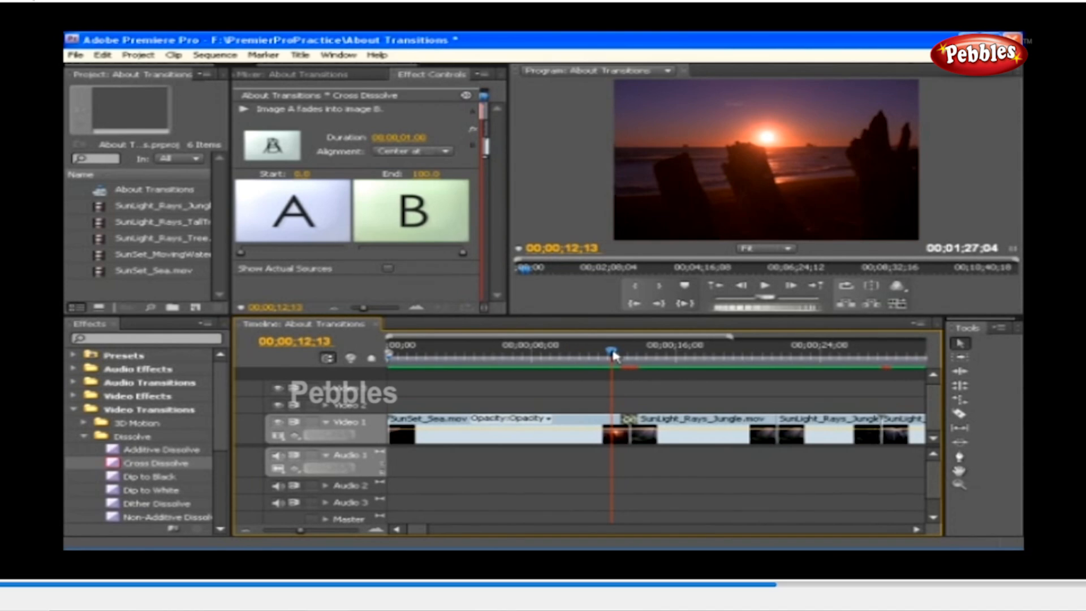
key(space)
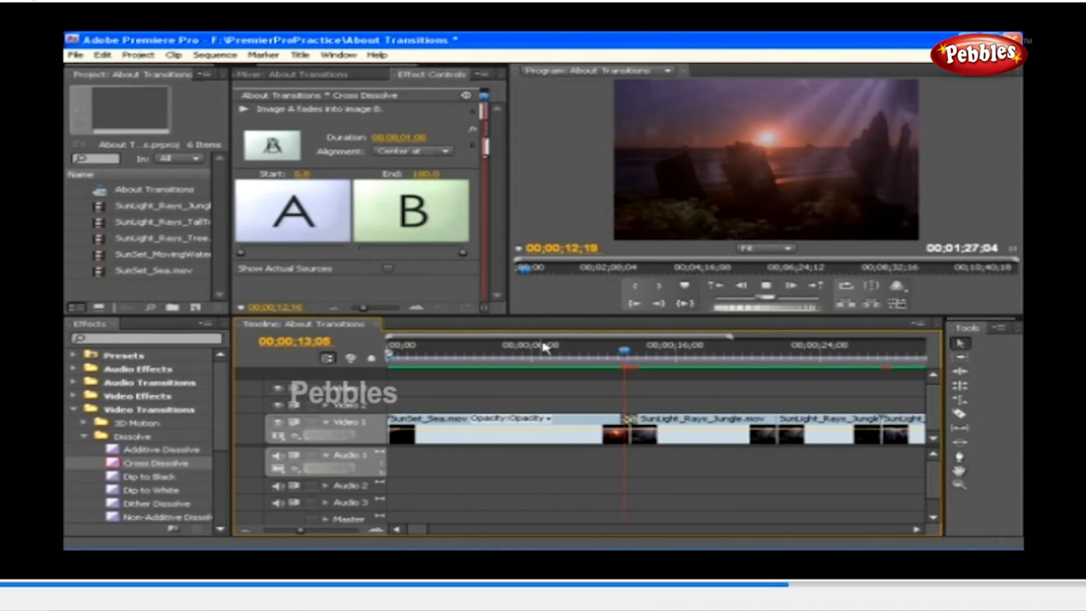
key(space)
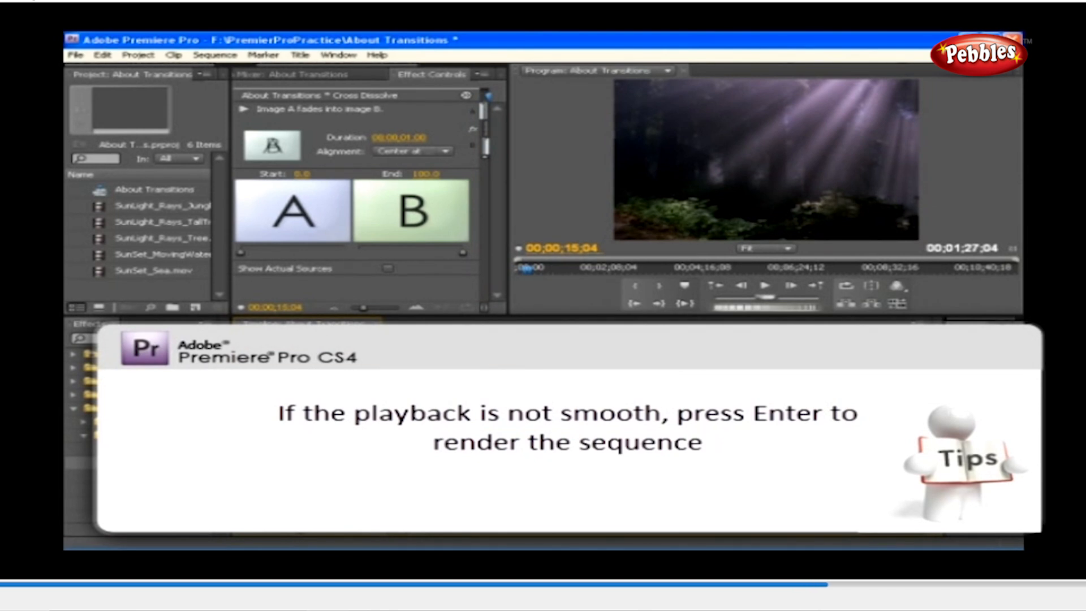
key(Return)
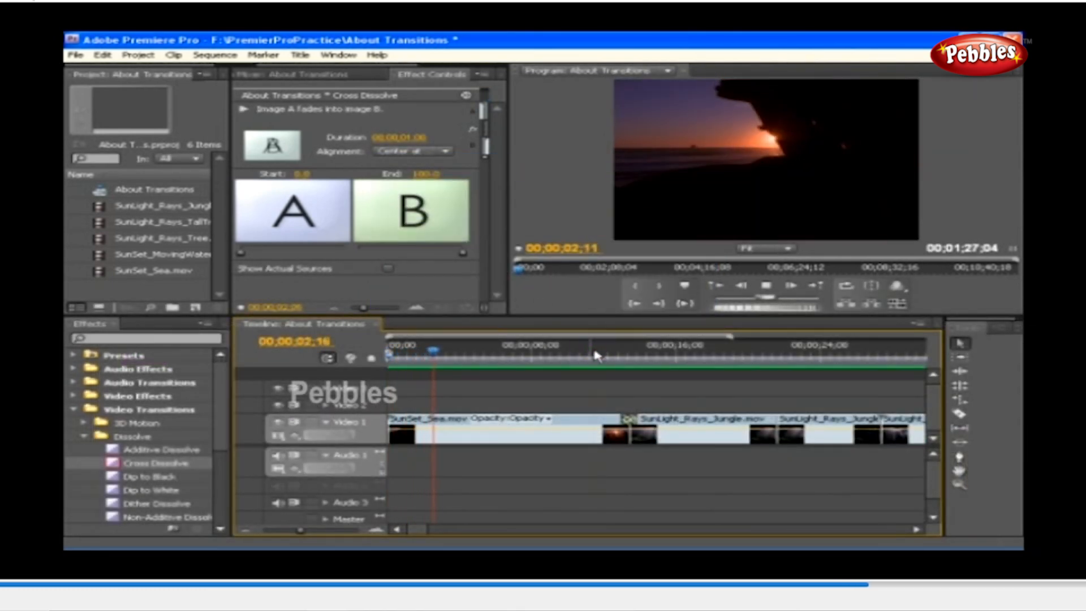
click(595, 355)
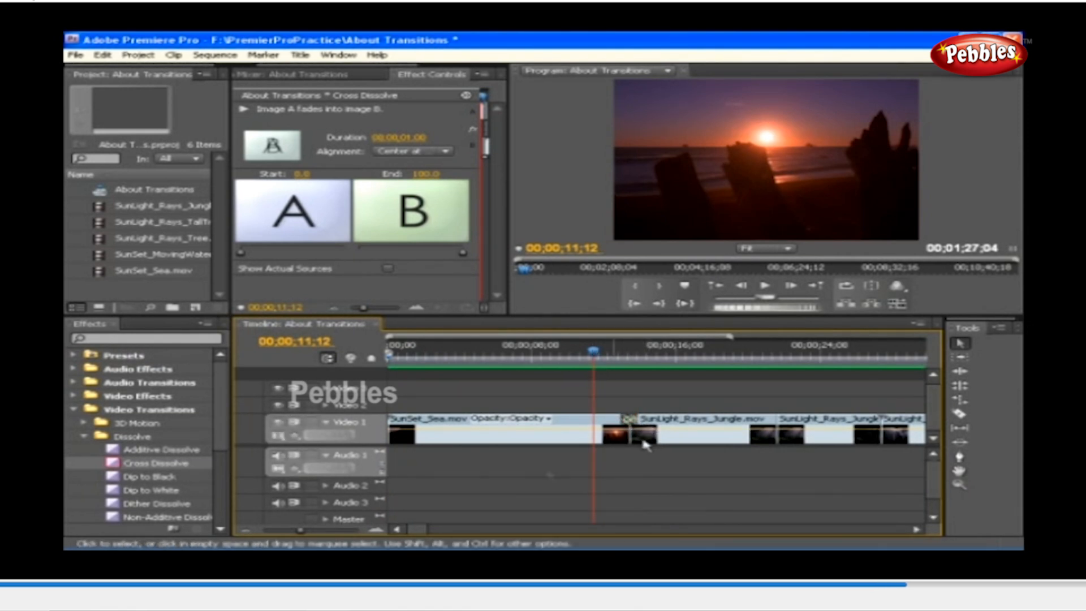
Apply a Cross Dissolve at the cut between the two SunLight_Rays_Jungle.mov clips on Video 1.
drag(302, 531, 305, 530)
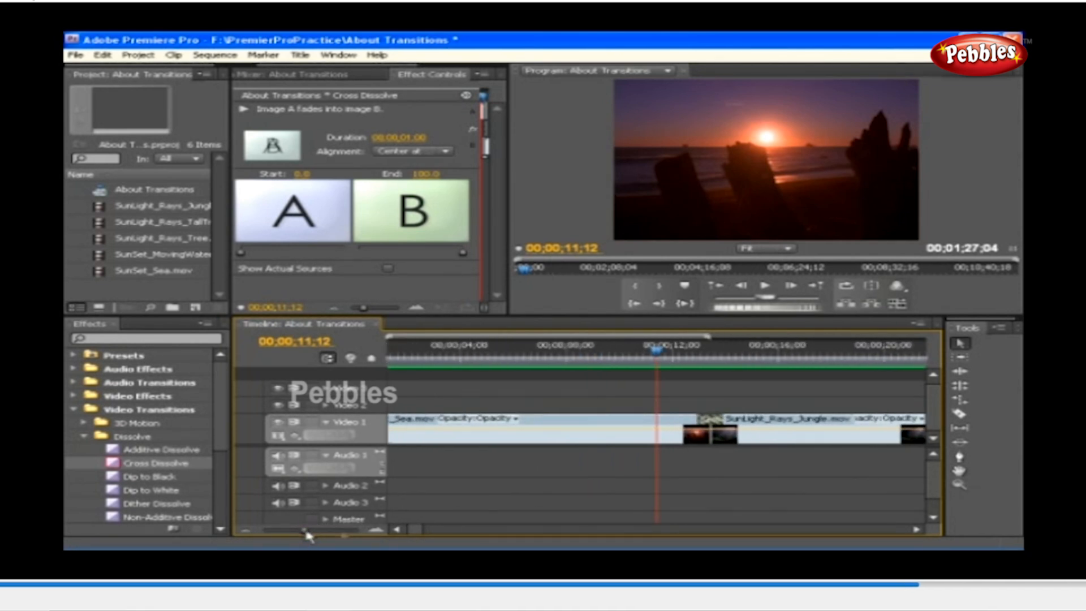
drag(417, 533, 425, 533)
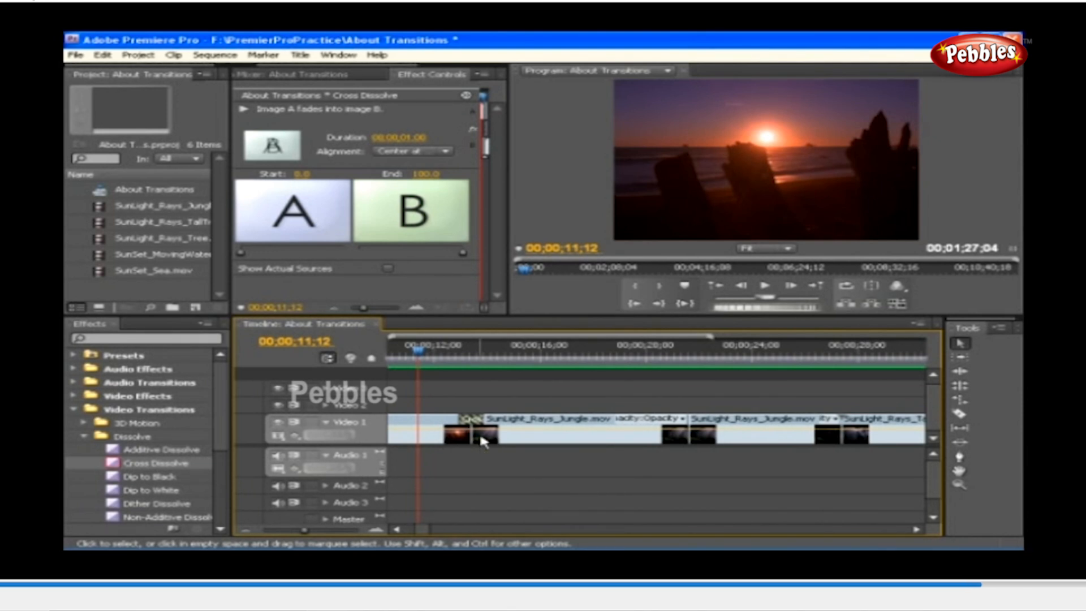
click(178, 467)
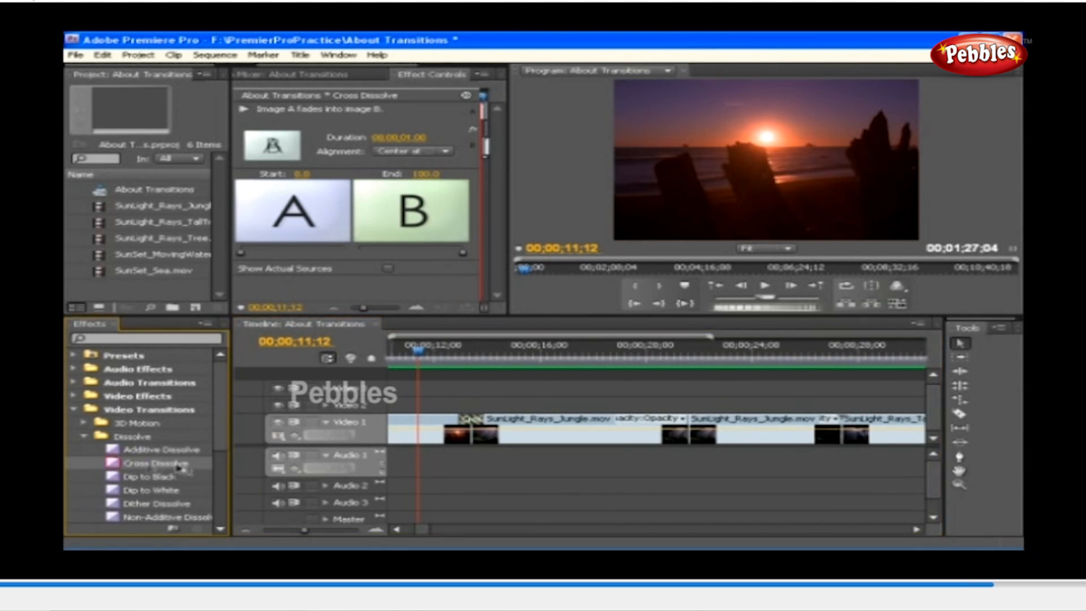
drag(178, 469, 704, 432)
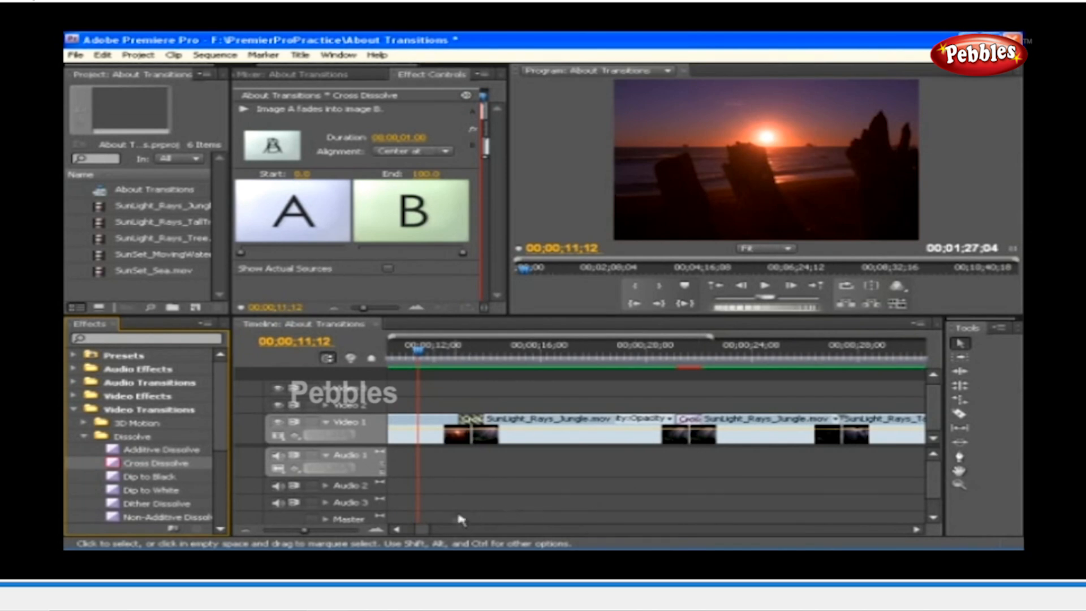
Examine up close how the Cross Dissolve sits over the cut between the two SunLight_Rays_Jungle.mov clips.
drag(304, 535, 310, 532)
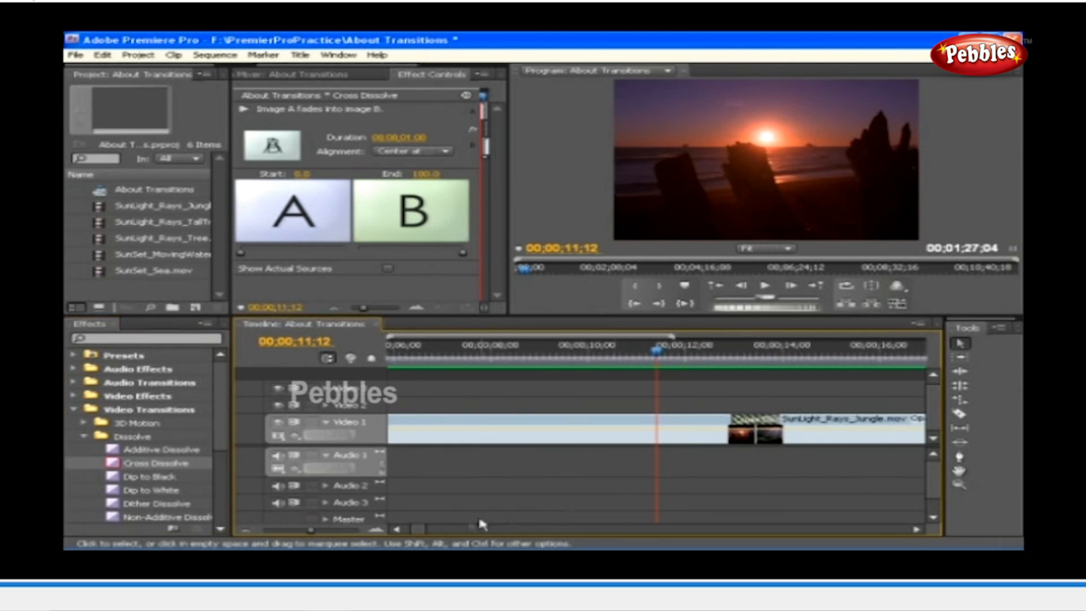
drag(420, 530, 435, 536)
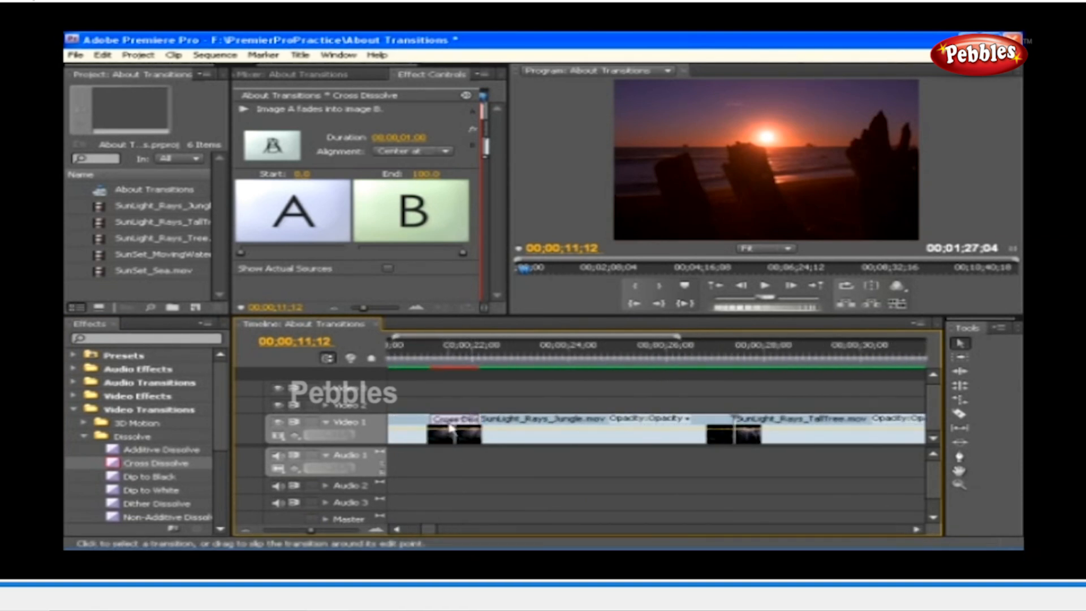
mouse_move(450, 428)
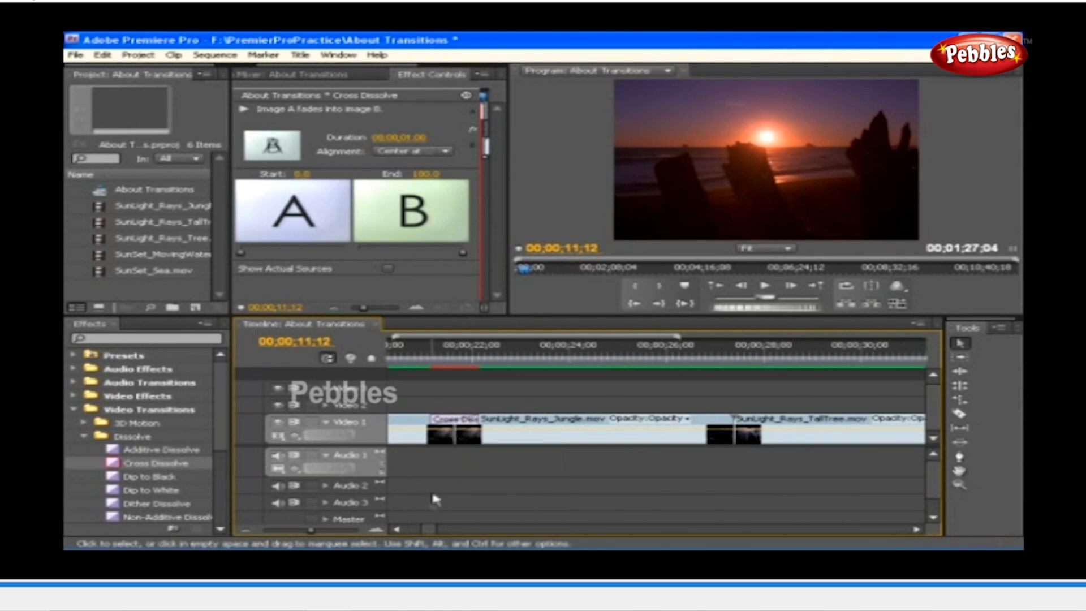
drag(427, 531, 420, 531)
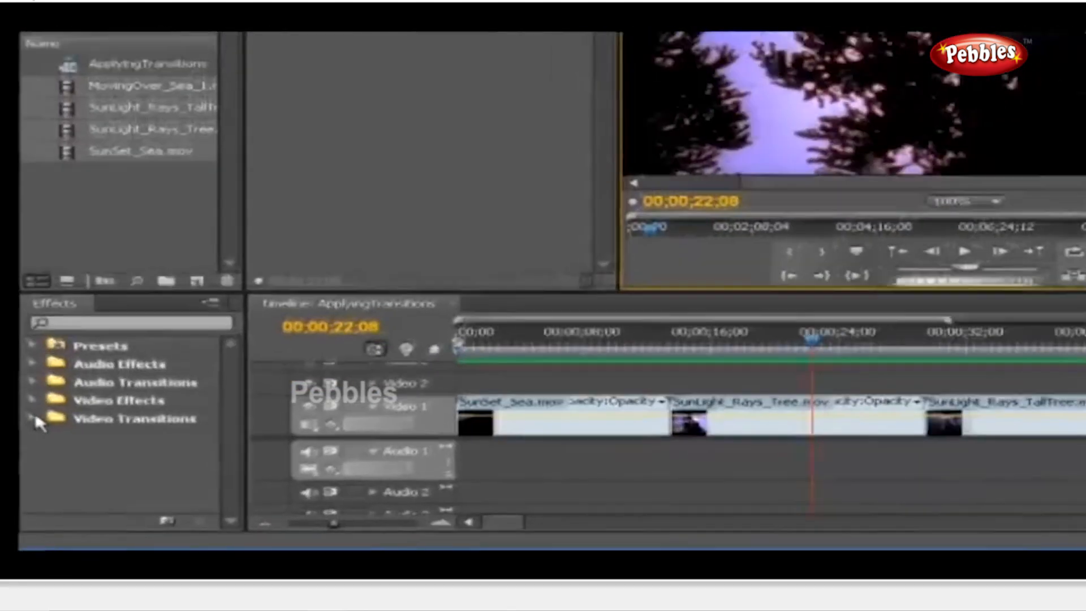
In the ApplyingTransitions sequence, apply a Cross Dissolve between SunSet_Sea.mov and SunLight_Rays_Tree.mov, accepting repeated frames.
click(69, 448)
scroll(71, 444, down, 2)
scroll(29, 417, down, 1)
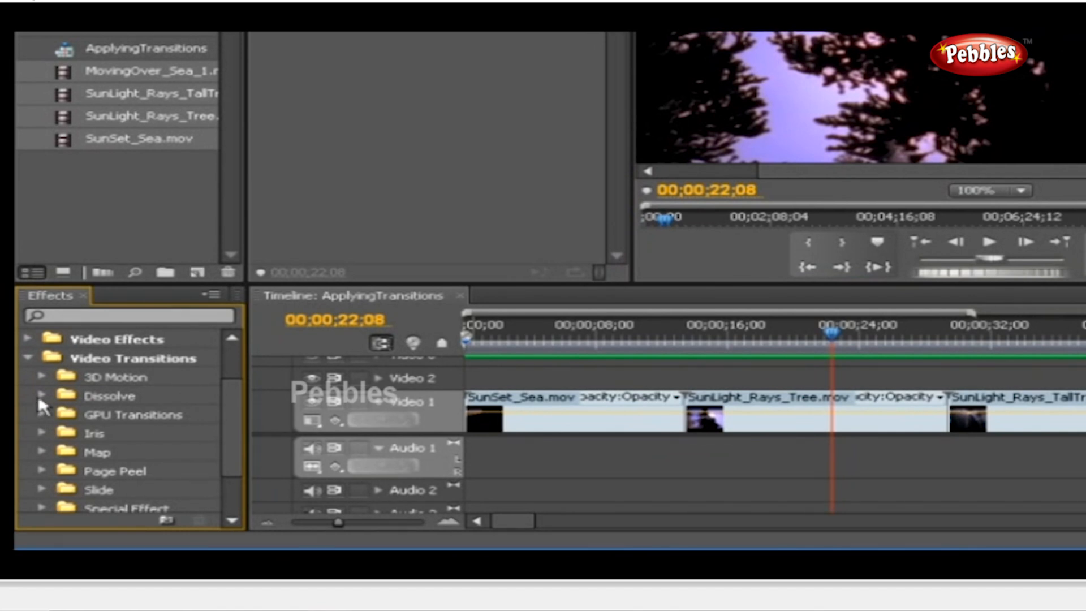
click(42, 396)
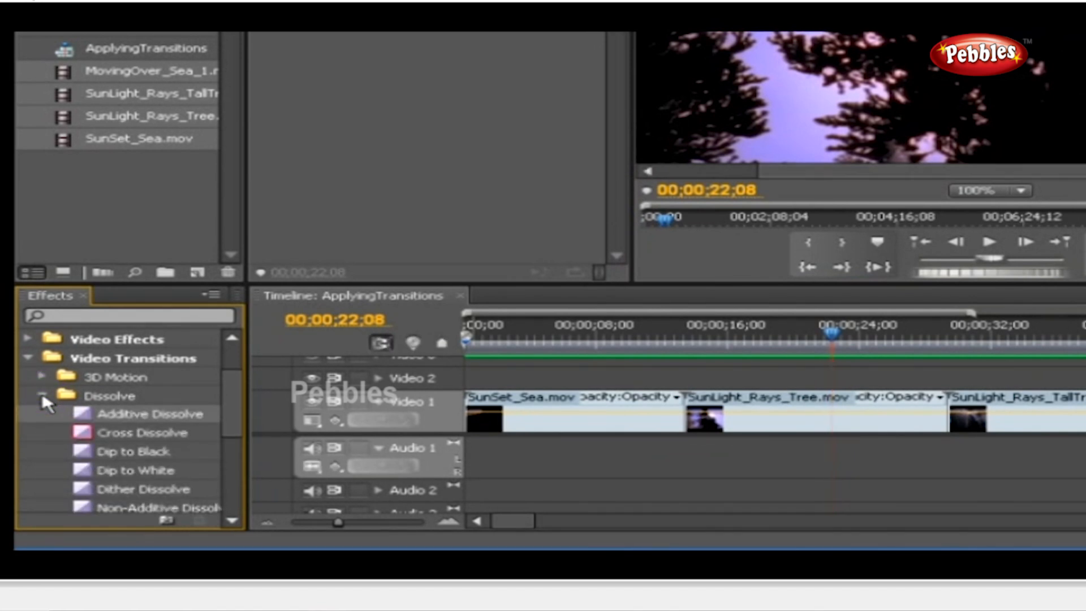
scroll(42, 396, down, 1)
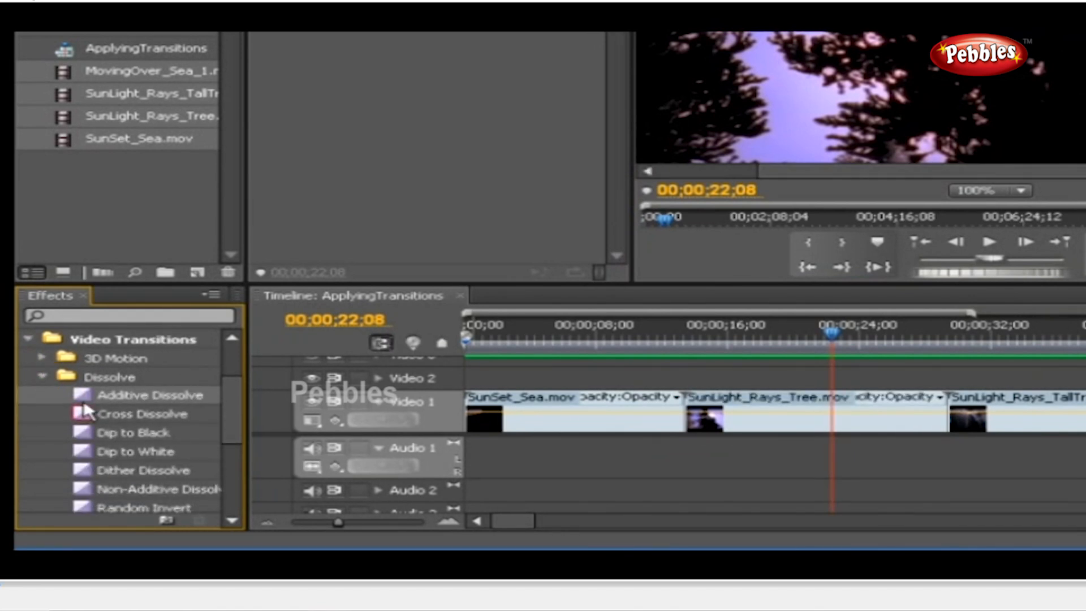
click(83, 414)
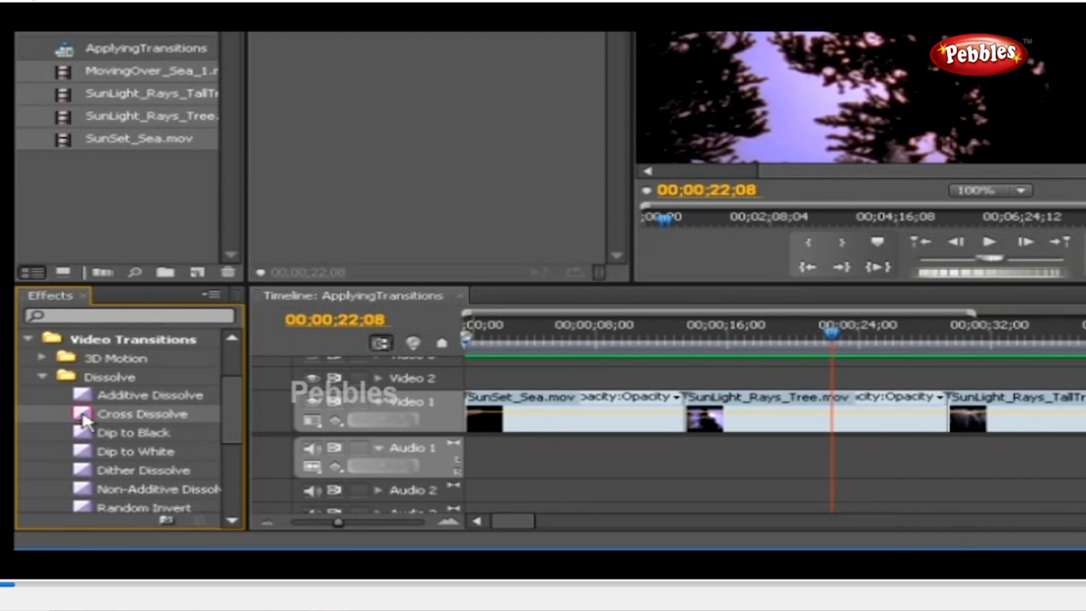
drag(84, 418, 713, 411)
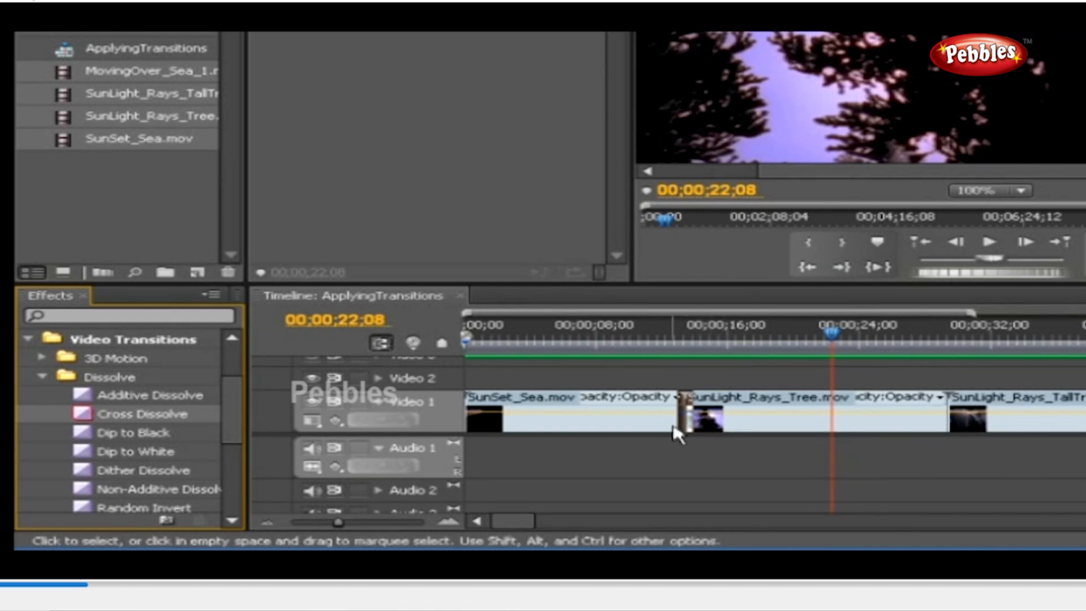
drag(690, 417, 705, 420)
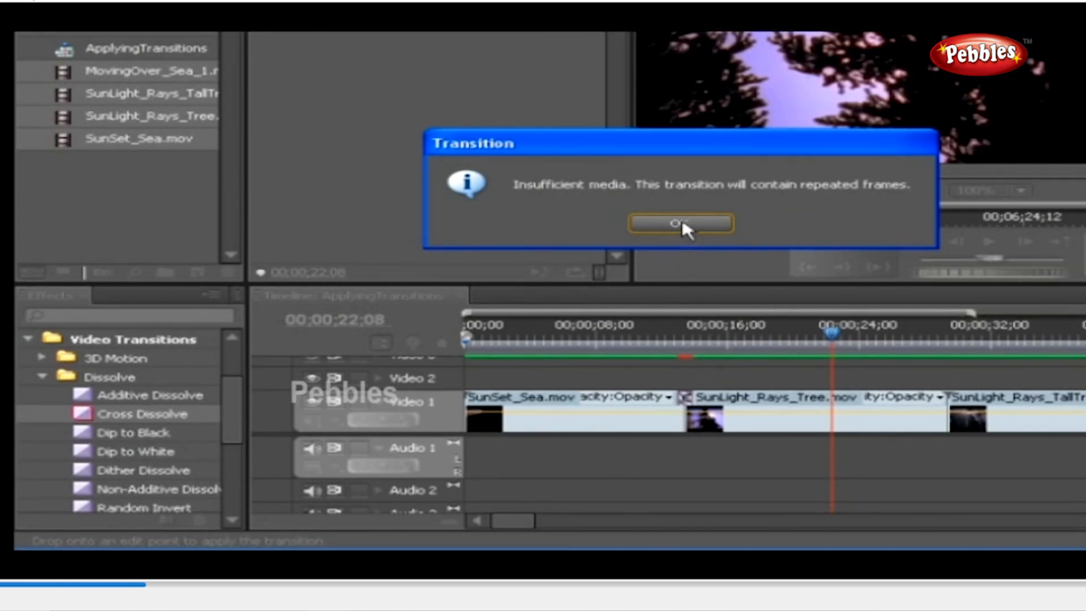
click(679, 223)
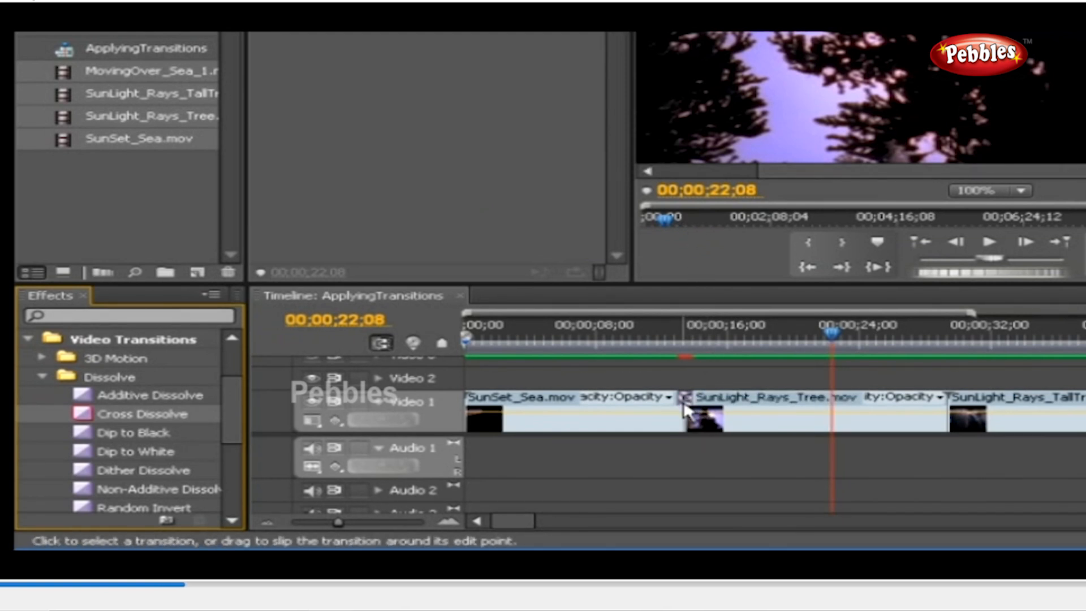
Slip the Cross Dissolve to start at 00;00;13;07, and slide it back earlier so it straddles the cut.
mouse_move(685, 410)
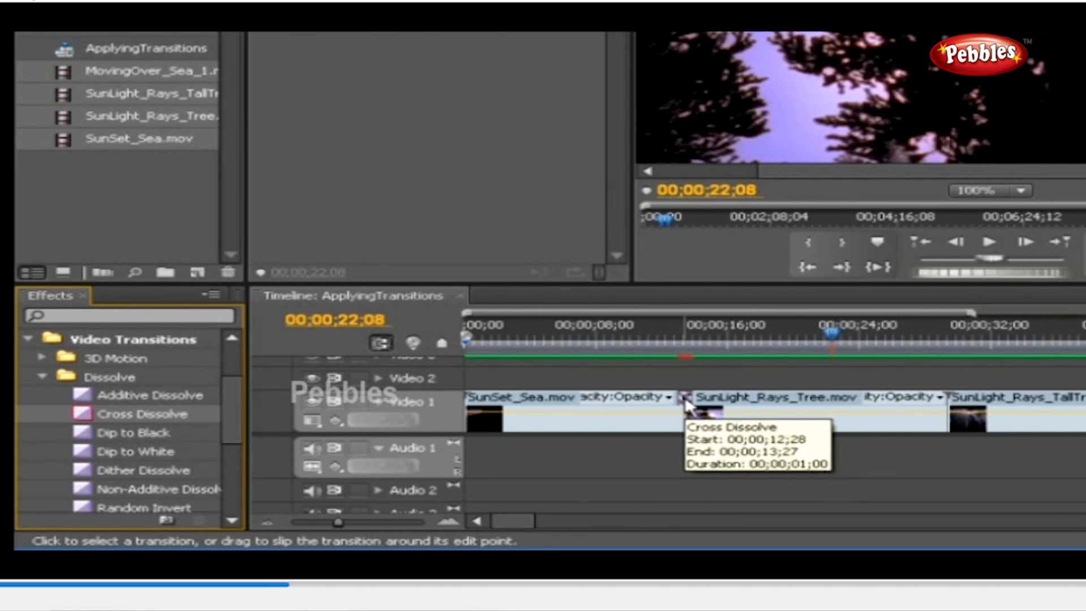
mouse_move(686, 403)
mouse_down()
mouse_move(676, 406)
mouse_move(693, 423)
mouse_up()
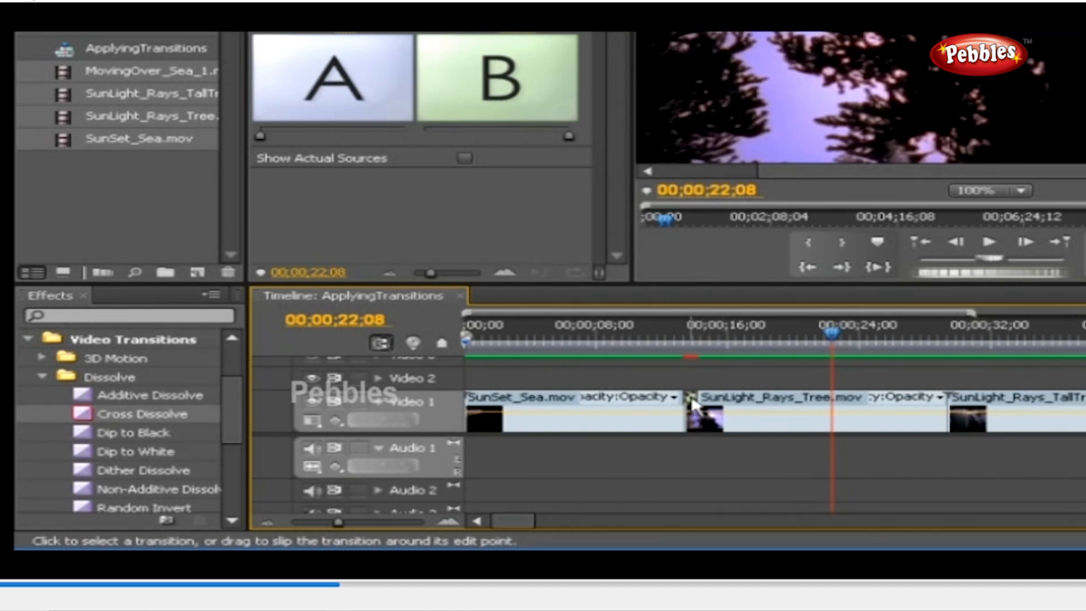
mouse_move(692, 403)
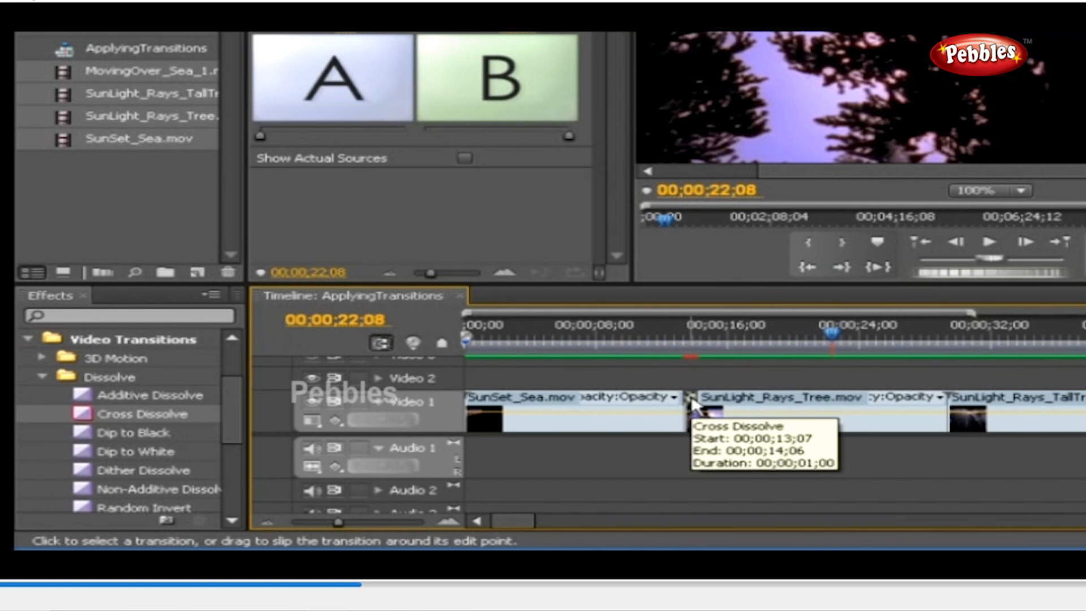
drag(692, 404, 687, 396)
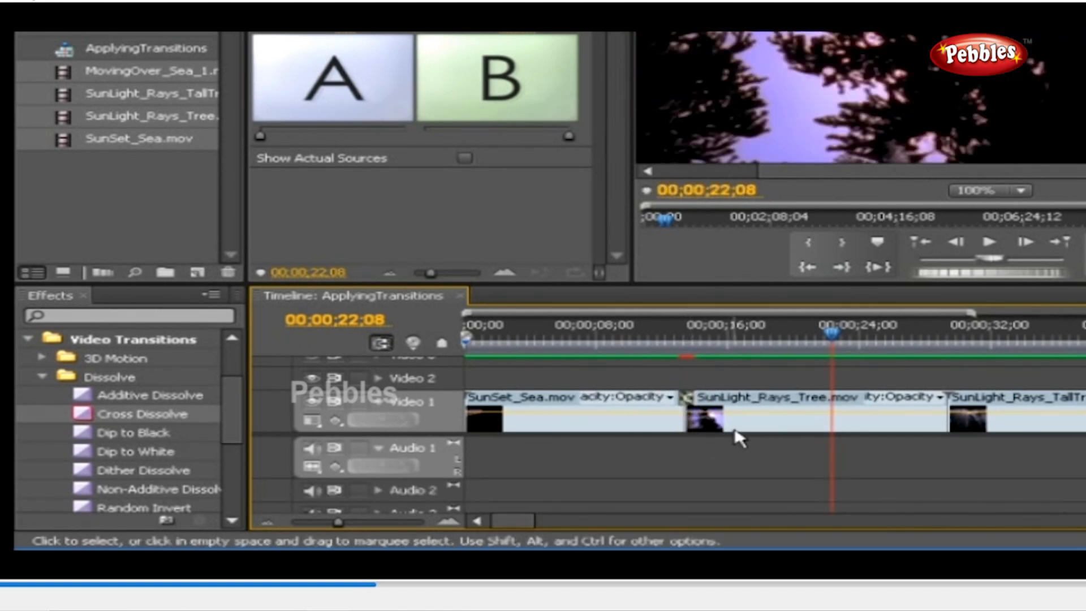
Inspect at closer range the Cross Dissolve's position over the start of SunLight_Rays_Tree.mov.
drag(340, 521, 356, 523)
drag(516, 519, 508, 519)
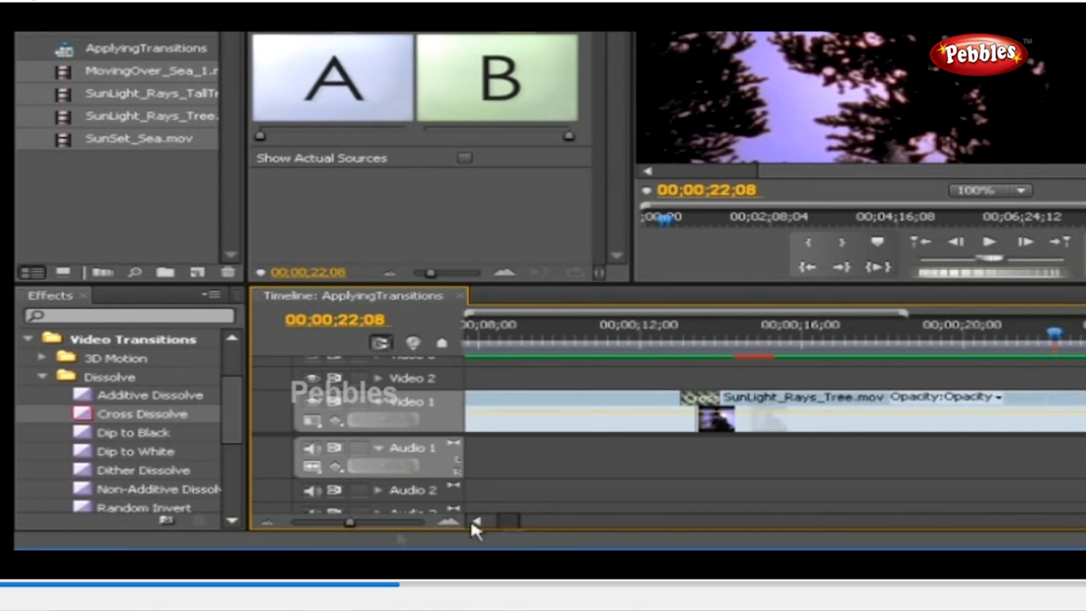
drag(351, 524, 354, 524)
drag(518, 522, 508, 522)
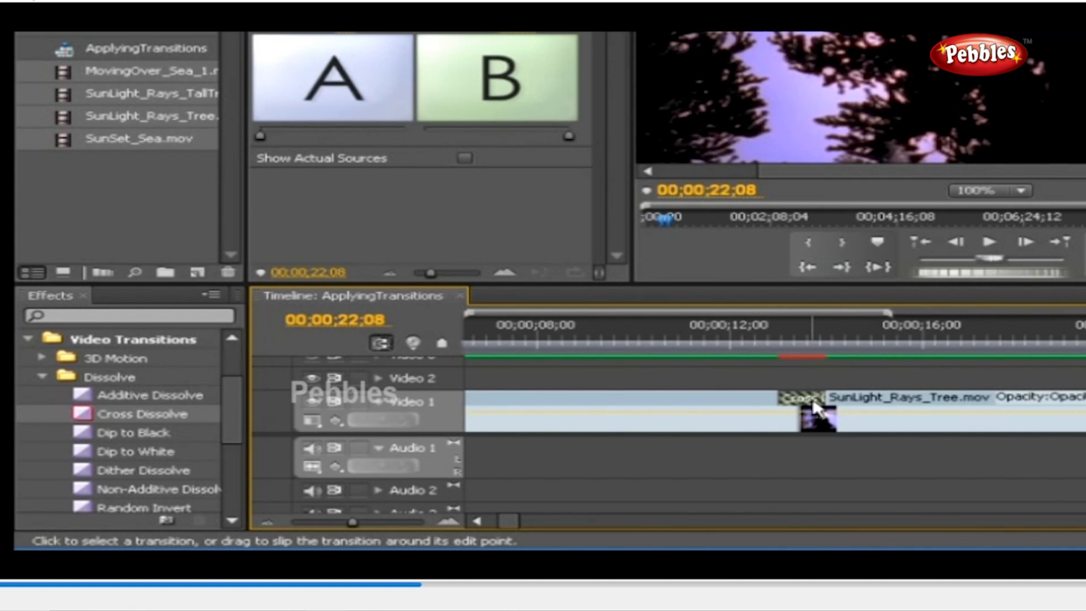
mouse_move(815, 407)
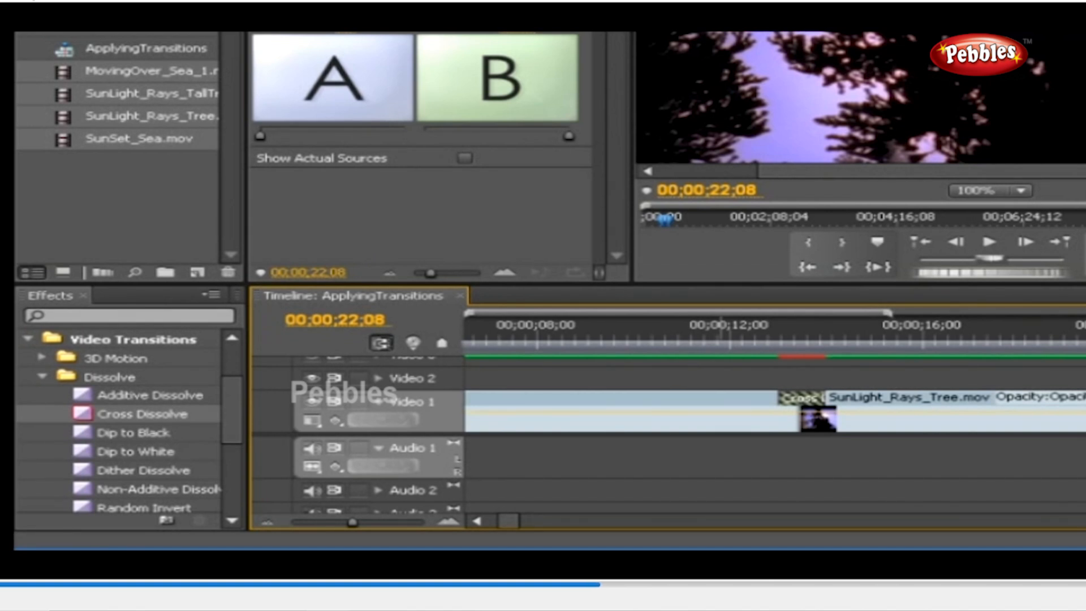
Copy the Cross Dissolve at the start of SunLight_Rays_Tree.mov and paste it at that clip's ending cut, at 00;00;29;12.
key(shift+5)
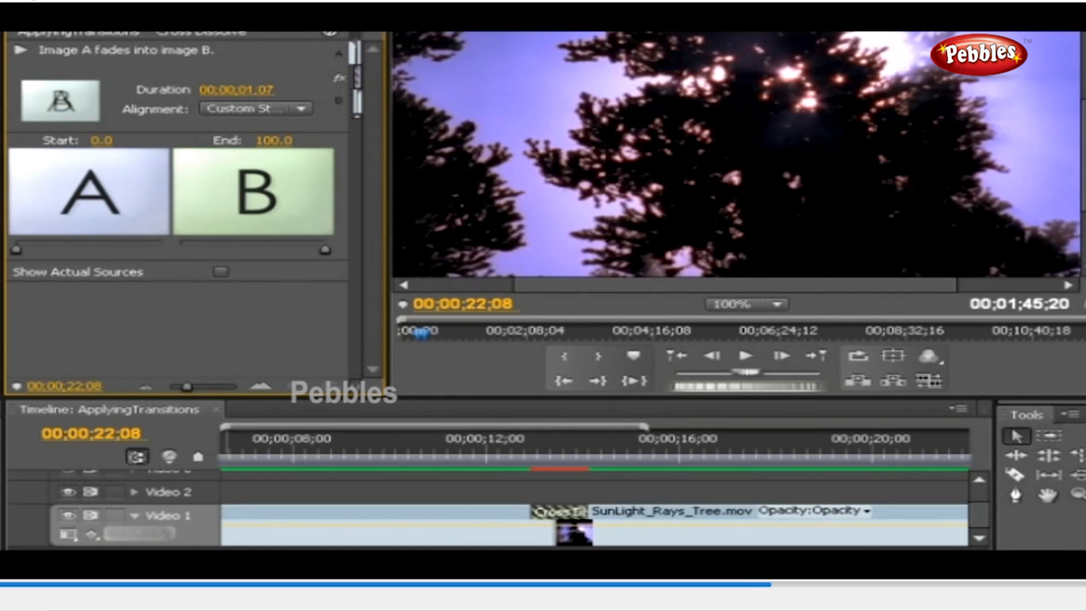
key(minus)
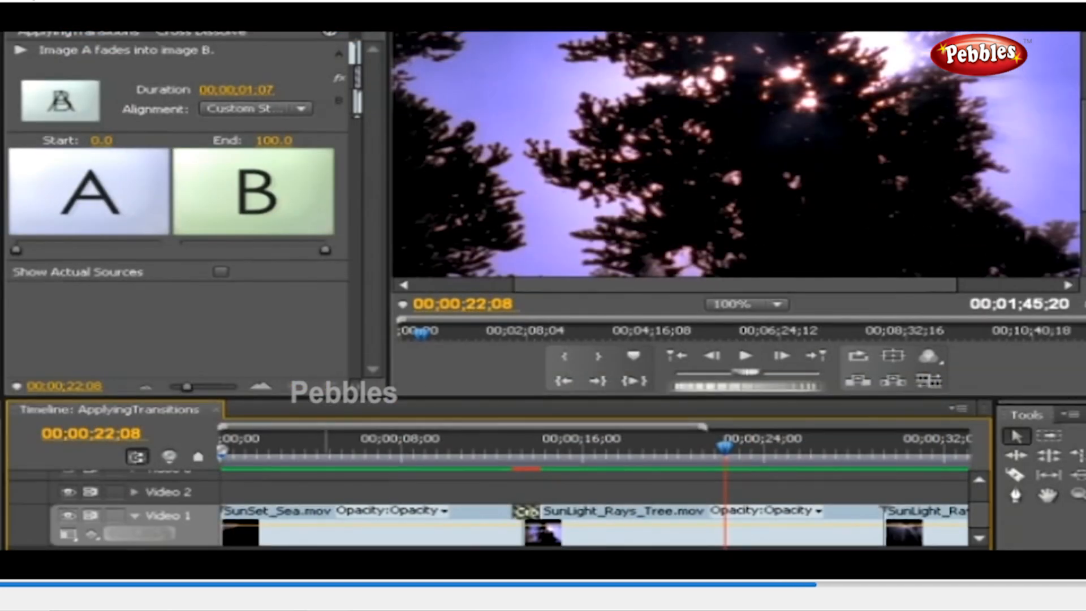
click(102, 55)
click(30, 51)
drag(724, 450, 891, 456)
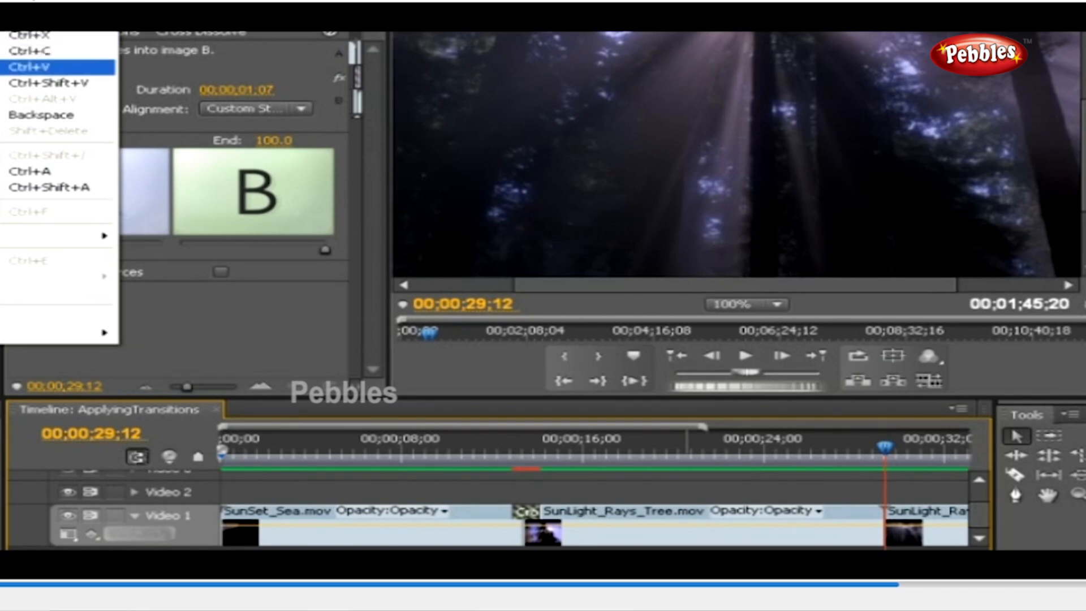
click(56, 67)
click(435, 337)
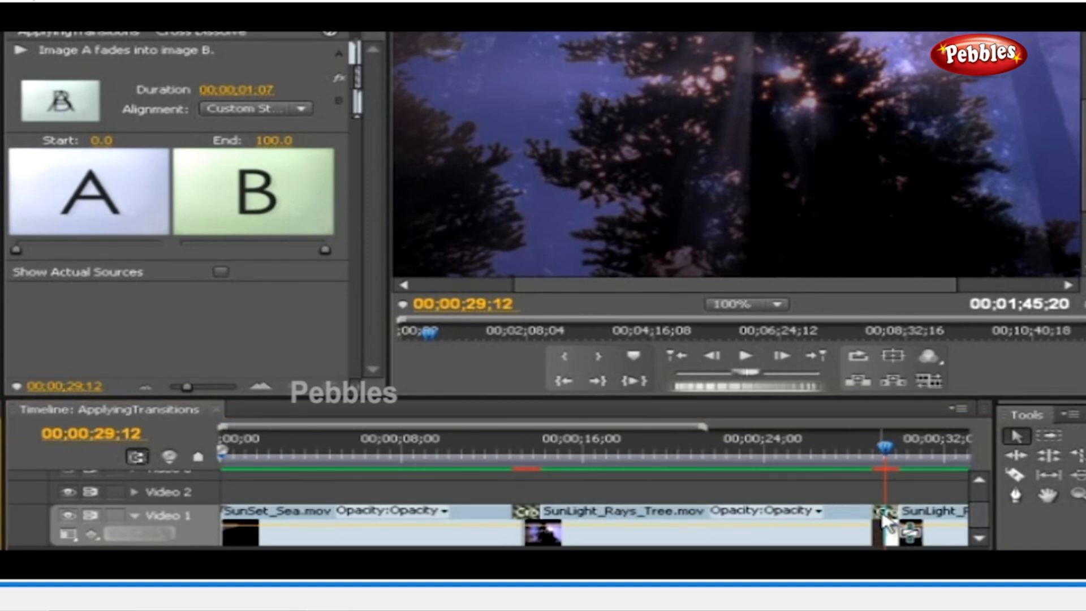
Replace the pasted Cross Dissolve with Dip to Black and scrub past the cut to preview it.
drag(882, 515, 885, 517)
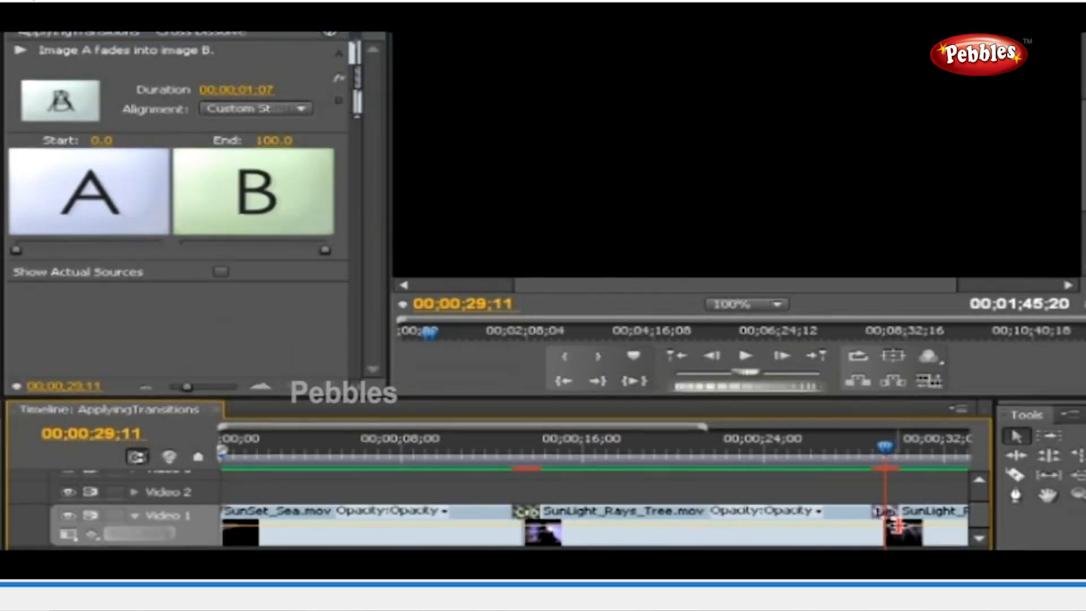
drag(887, 444, 924, 450)
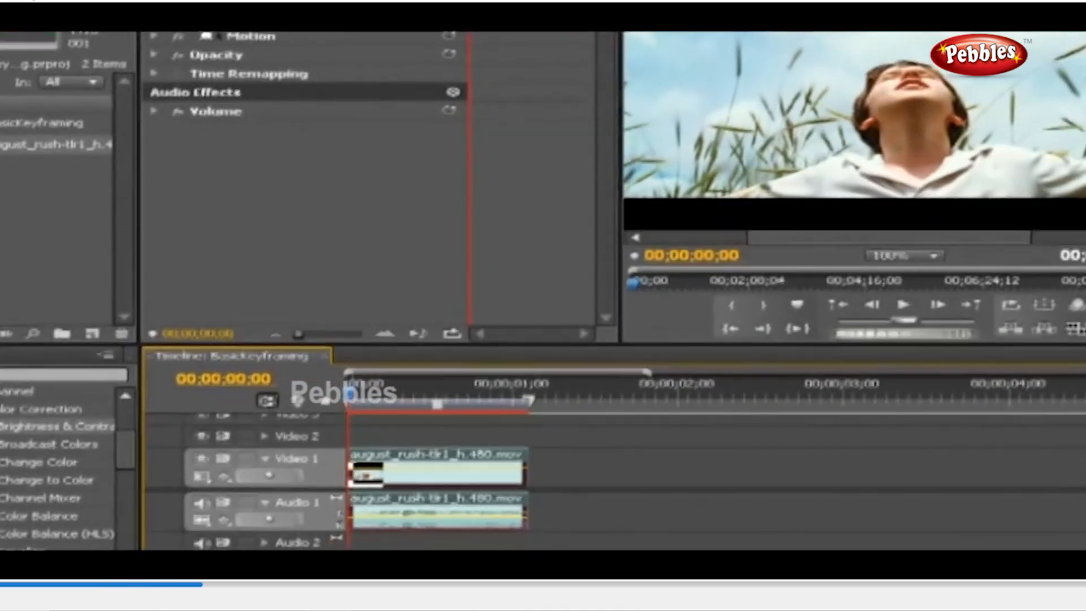
Apply Brightness & Contrast to august_rush-tlr1_h.480.mov in the BasicKeyframing sequence and set Video 1 to Show Keyframes.
drag(227, 457, 466, 478)
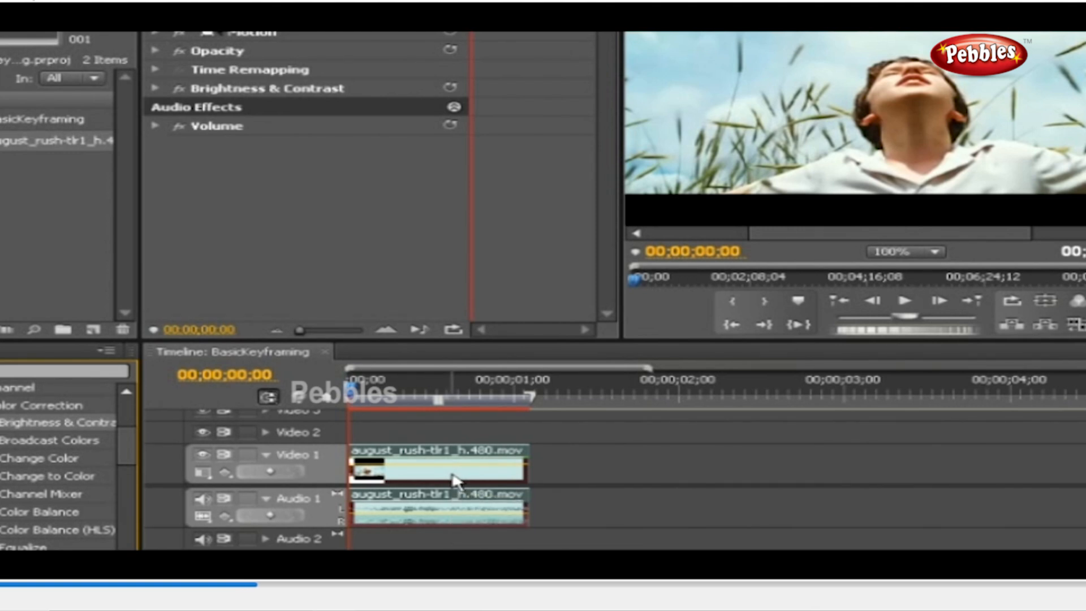
click(226, 473)
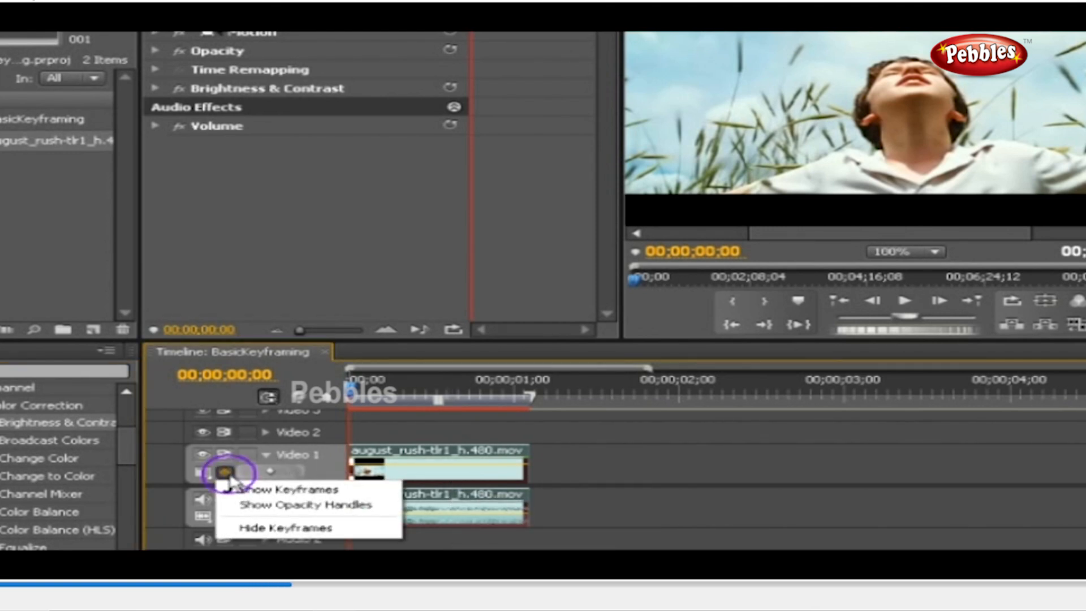
click(295, 490)
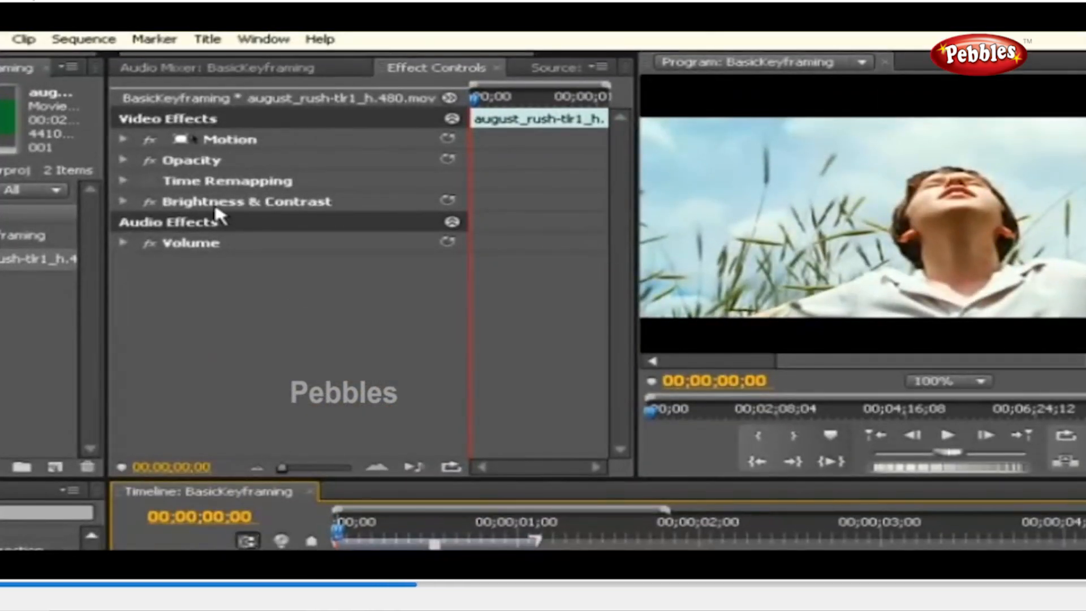
Keyframe the clip's Brightness at 00;00;00;00, and add a second keyframe at 00;00;00;11 with a value of 92.0.
click(124, 202)
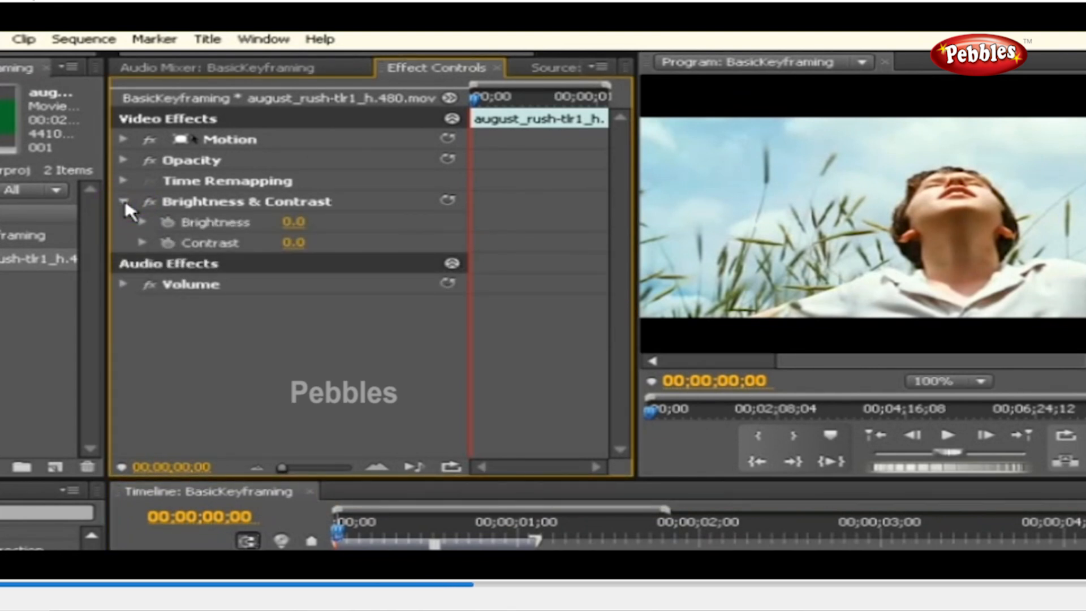
click(168, 223)
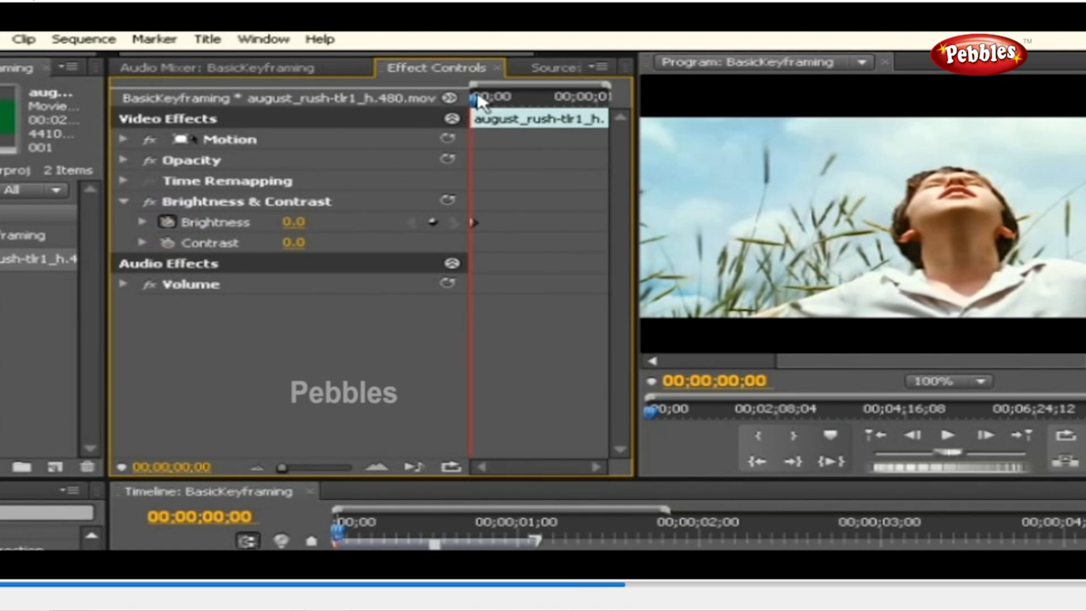
drag(476, 98, 526, 107)
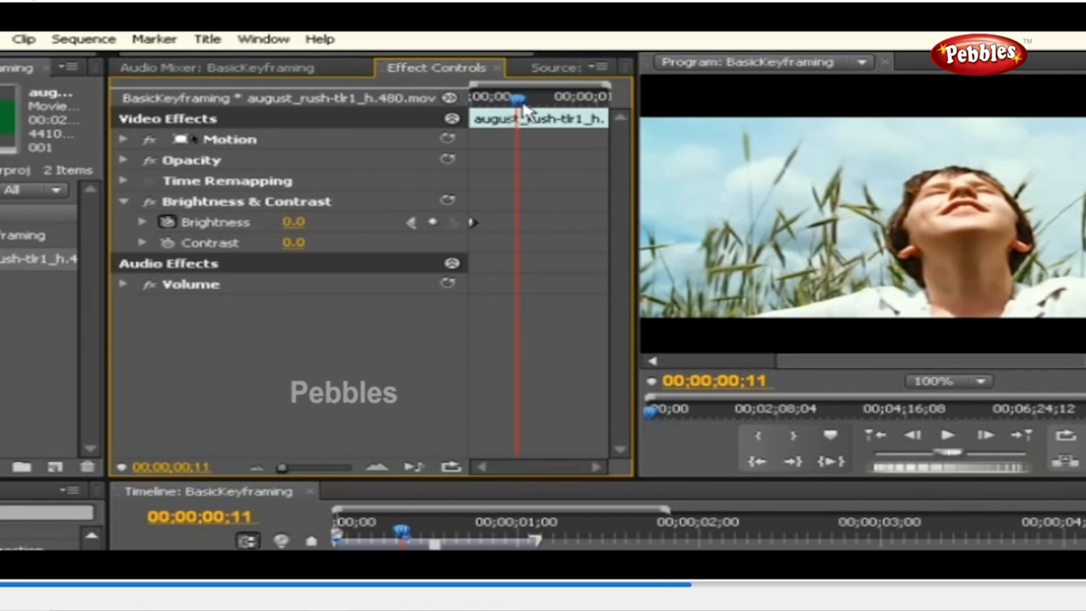
click(432, 223)
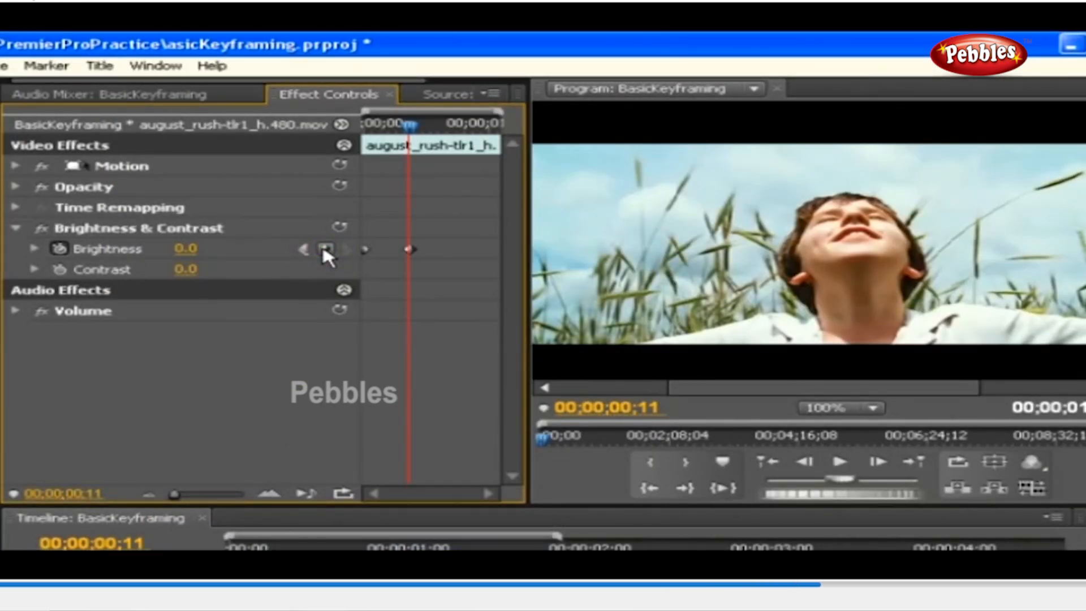
drag(194, 249, 262, 249)
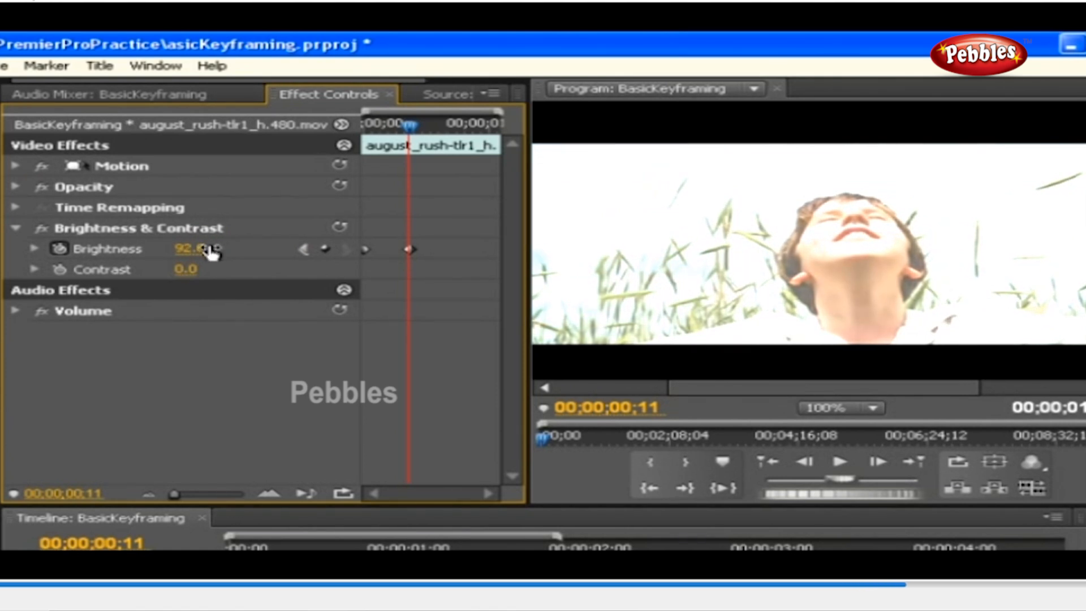
Add a third Brightness keyframe at 00;00;00;23 with a value of 63.0.
click(458, 248)
drag(411, 128, 460, 126)
drag(189, 248, 171, 249)
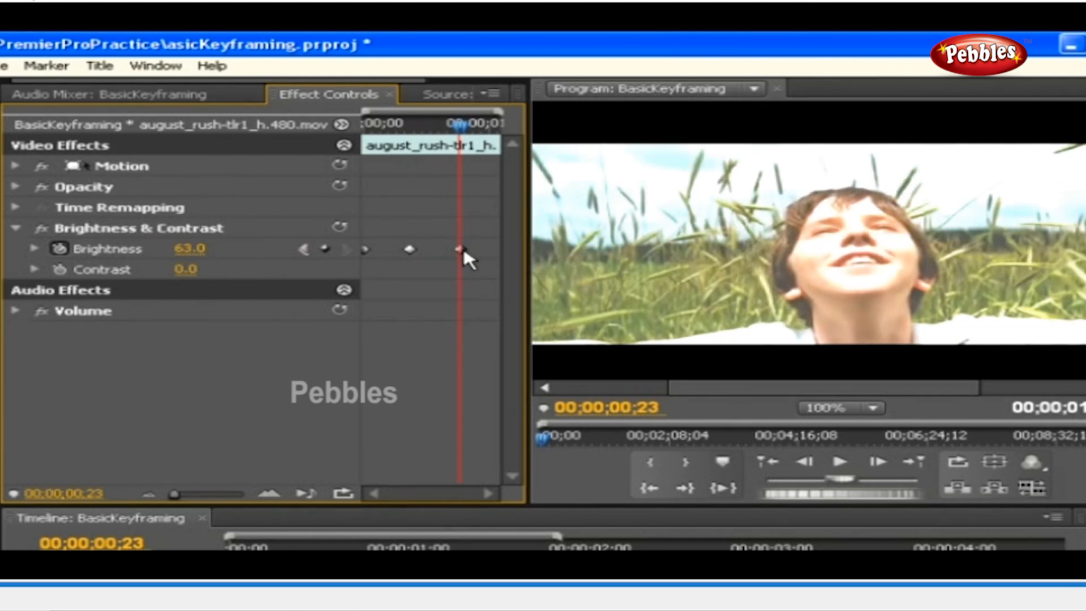
Step back and forth through the Brightness keyframes to review them.
click(310, 253)
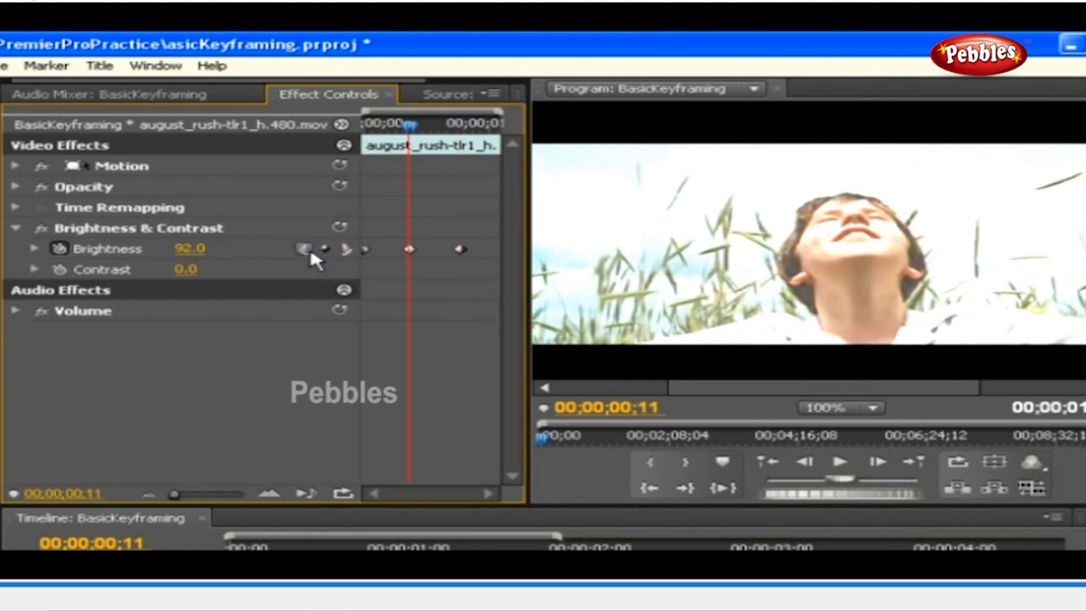
click(310, 254)
click(346, 248)
click(345, 250)
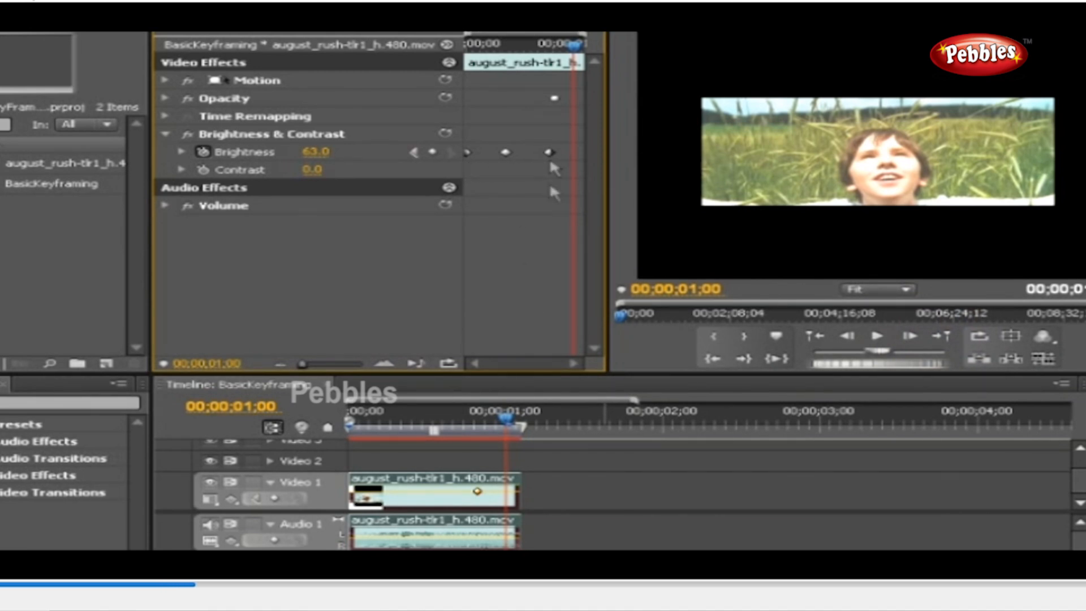
Show the Brightness graphs, set the middle keyframe's interpolation to Bezier, and bend the curve around it with its handles.
right_click(506, 152)
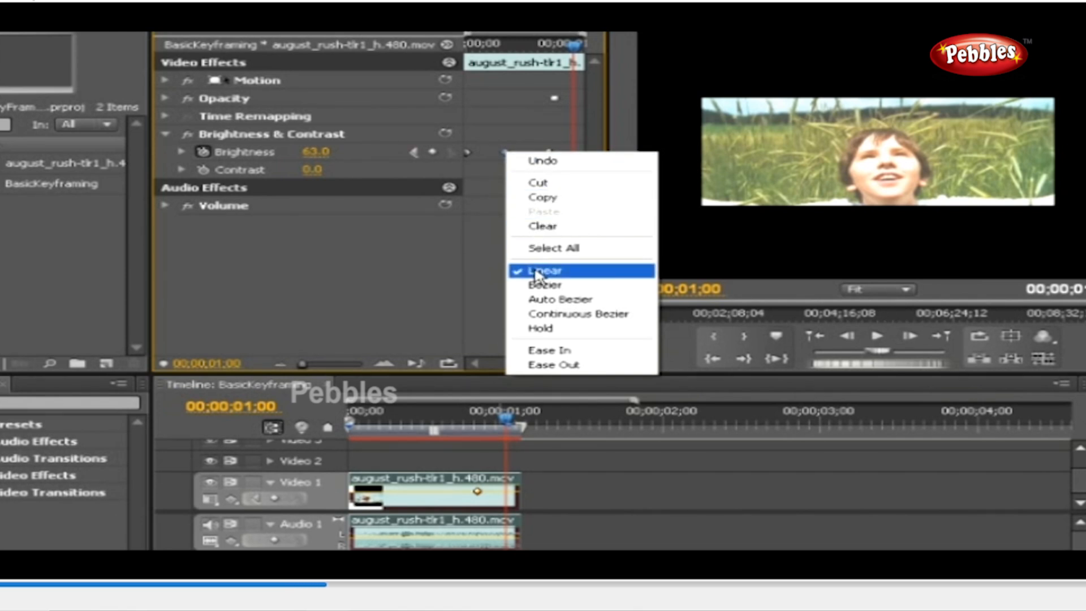
click(181, 152)
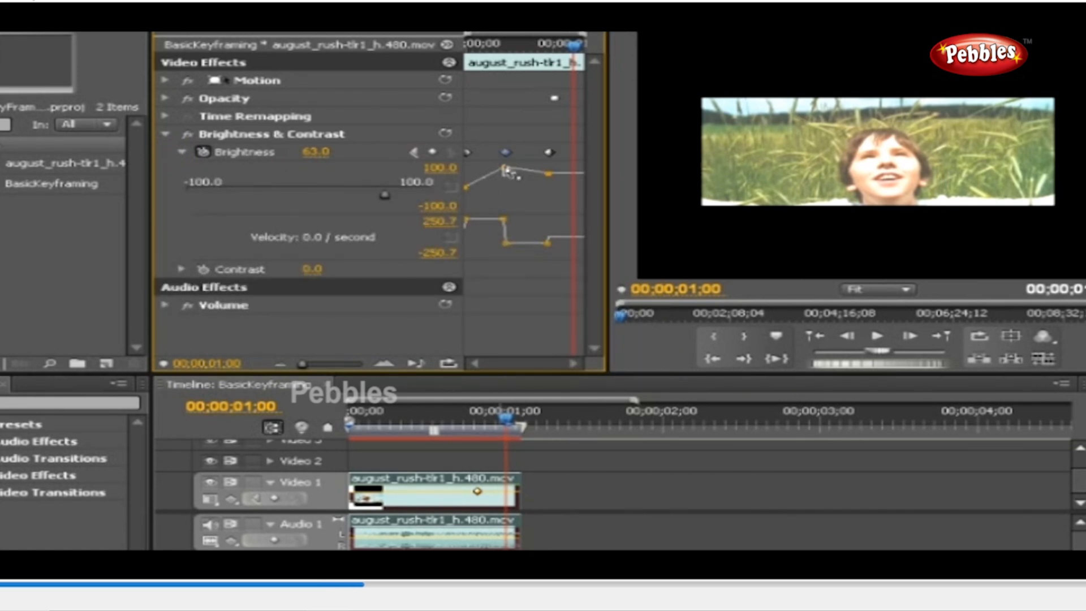
right_click(506, 151)
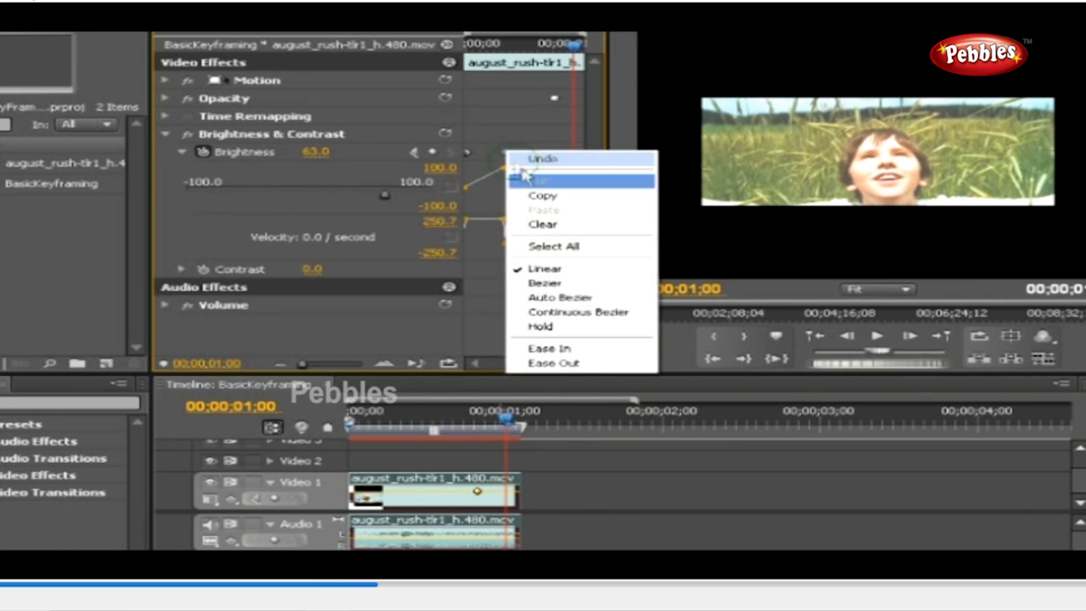
click(586, 284)
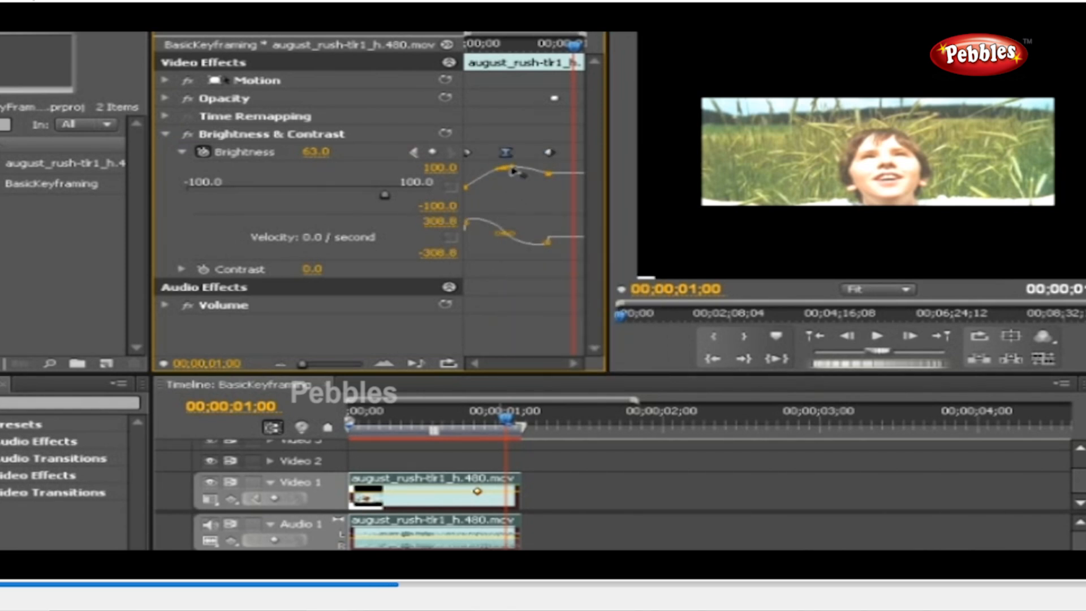
mouse_move(514, 171)
mouse_down()
mouse_move(527, 181)
mouse_move(479, 166)
mouse_move(517, 183)
mouse_up()
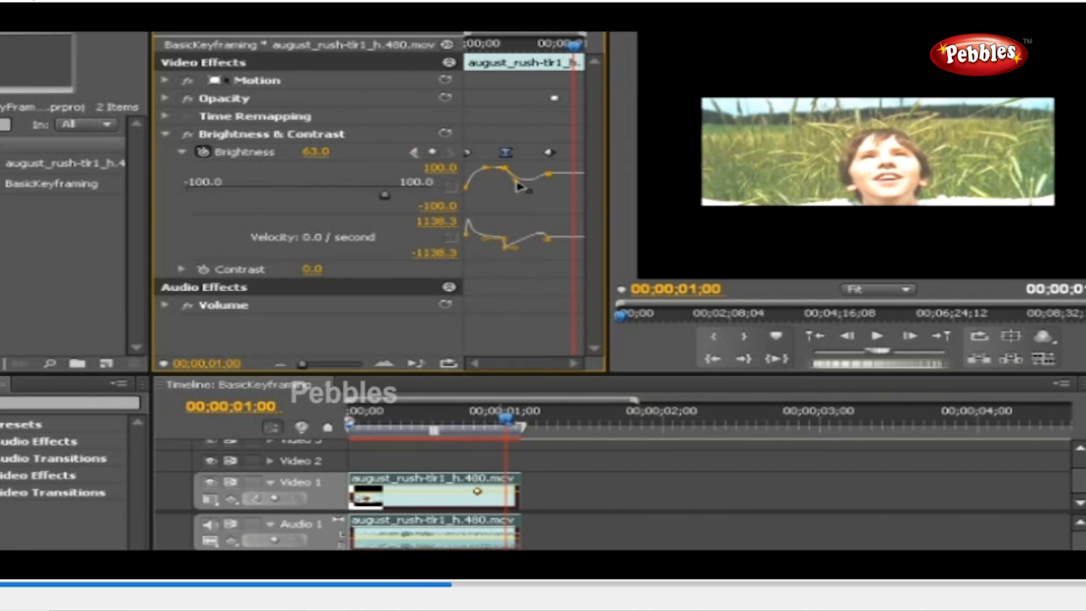
Set the middle Brightness keyframe to Auto Bezier and pull its outgoing handle downward.
right_click(507, 154)
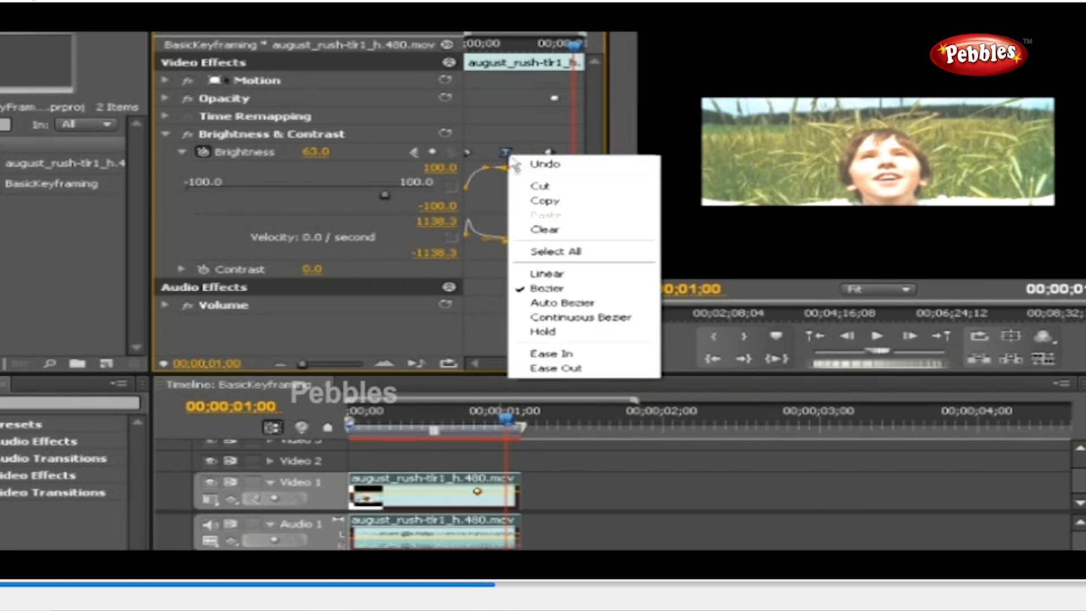
click(568, 302)
mouse_move(508, 166)
mouse_down()
mouse_move(515, 201)
mouse_move(516, 183)
mouse_up()
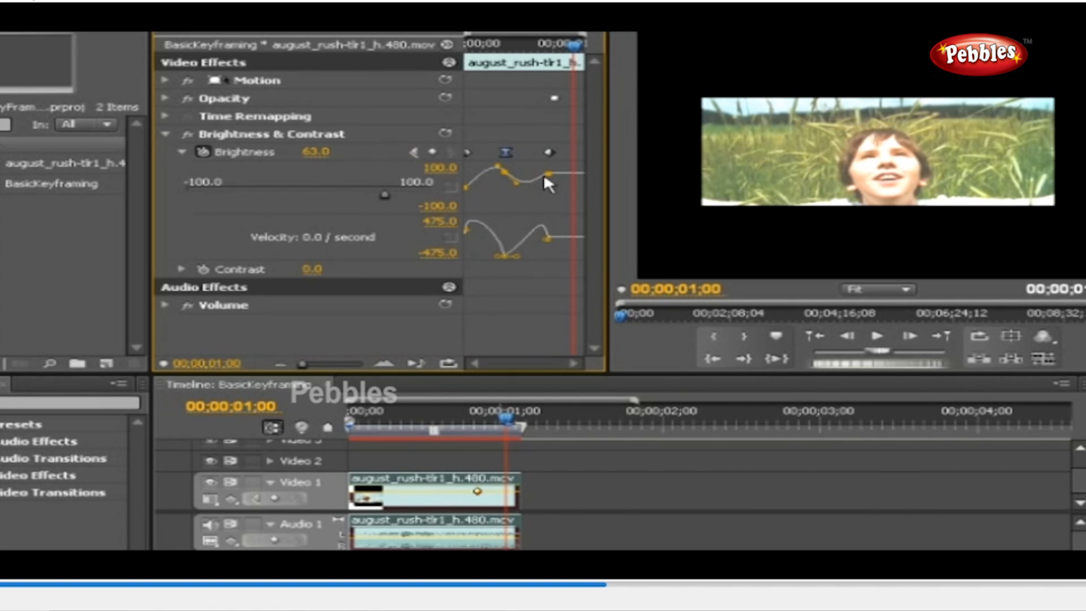
Set the middle Brightness keyframe to Continuous Bezier and reshape the curve on both sides with its handles.
right_click(505, 152)
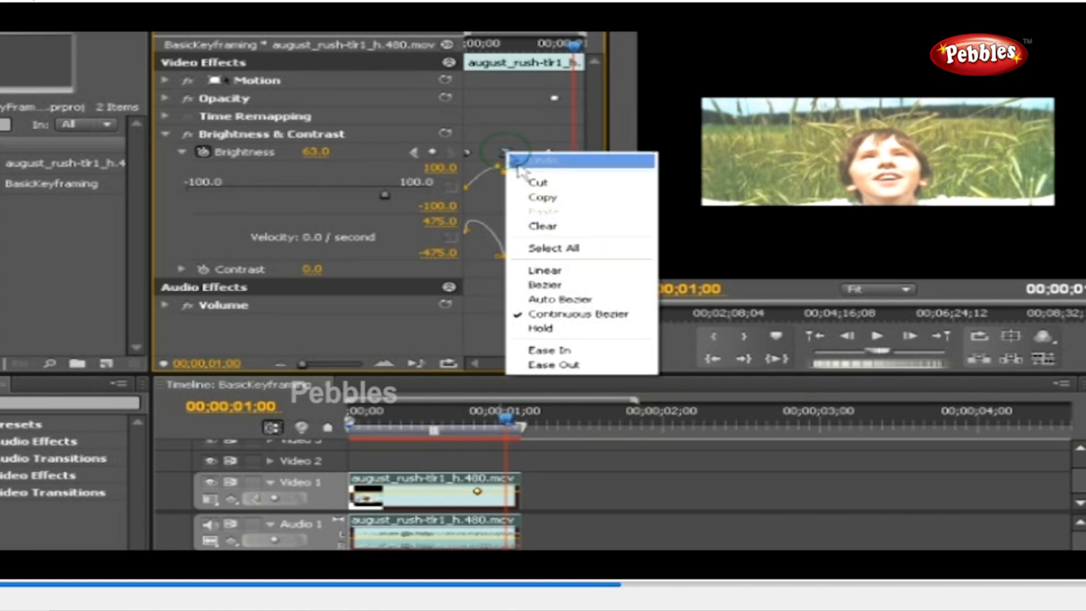
click(572, 314)
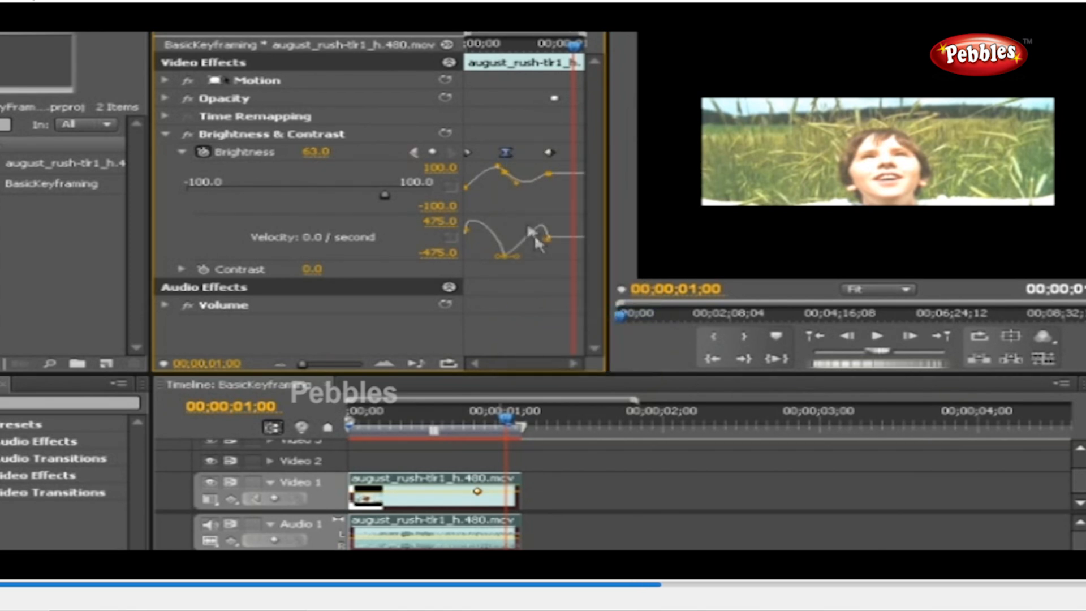
drag(490, 170, 483, 167)
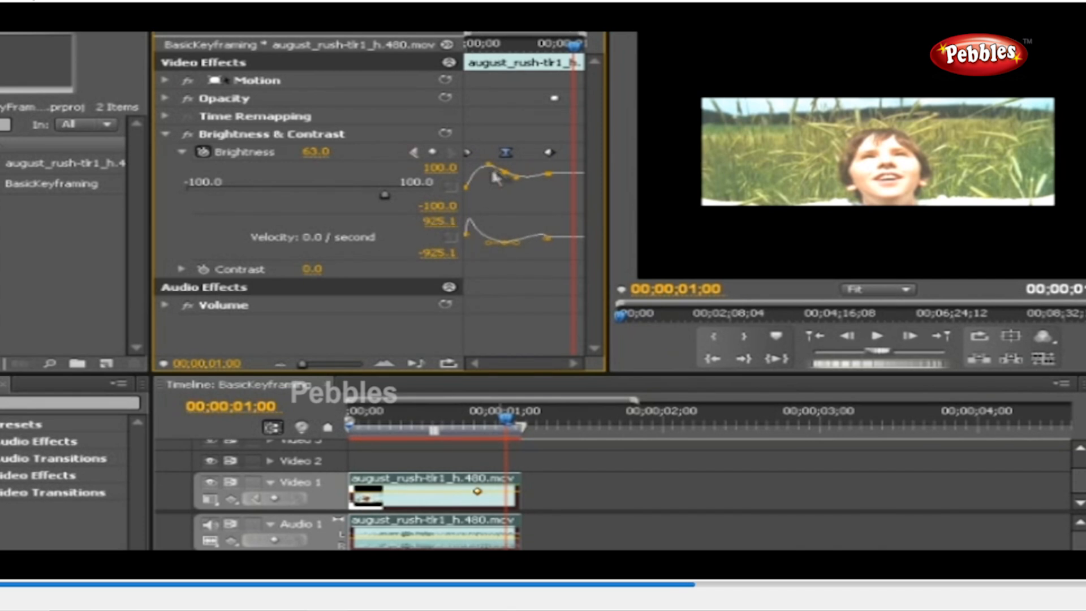
drag(517, 180, 490, 168)
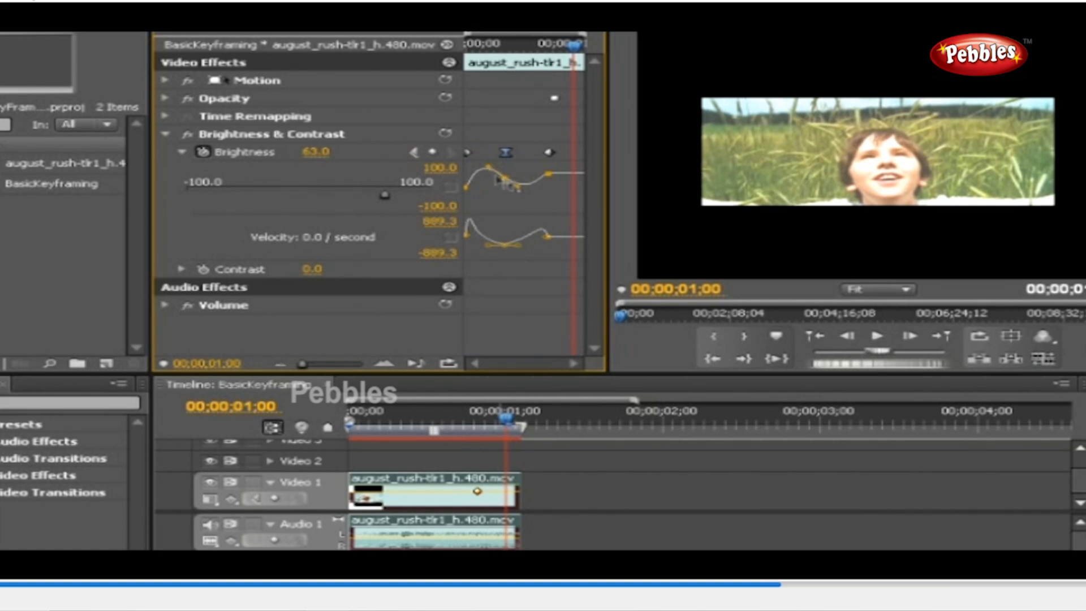
drag(521, 186, 518, 187)
Try Hold interpolation on the middle Brightness keyframe, and apply Ease In to it instead.
right_click(505, 152)
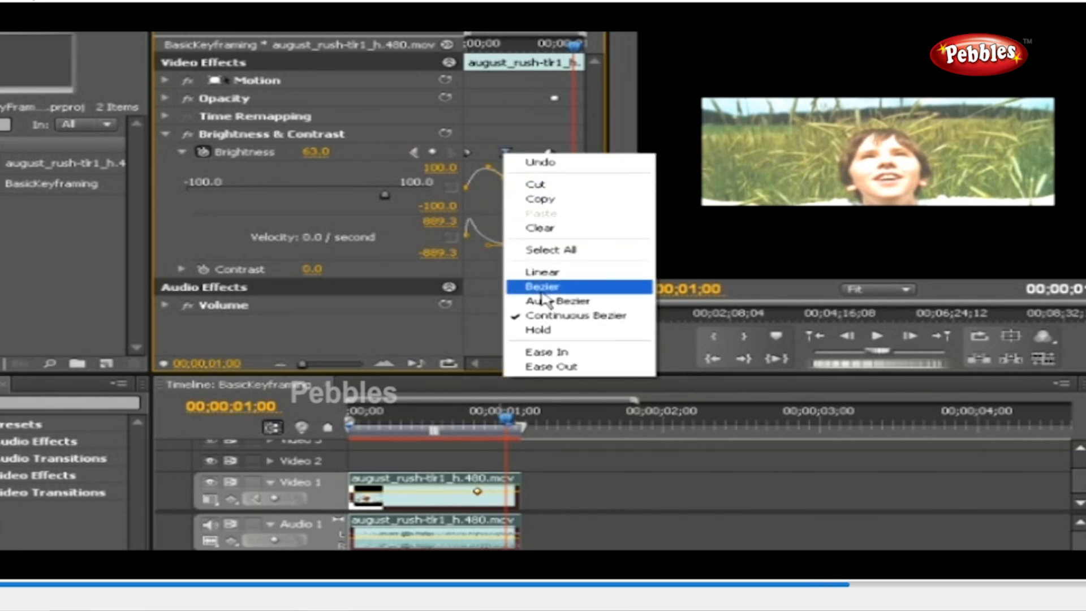
click(546, 334)
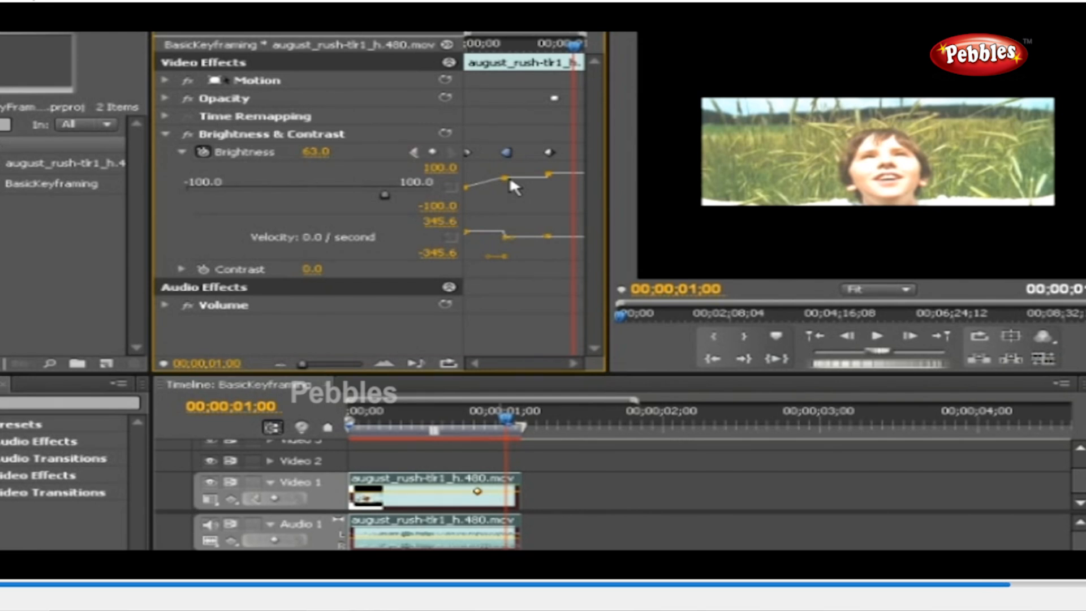
right_click(507, 152)
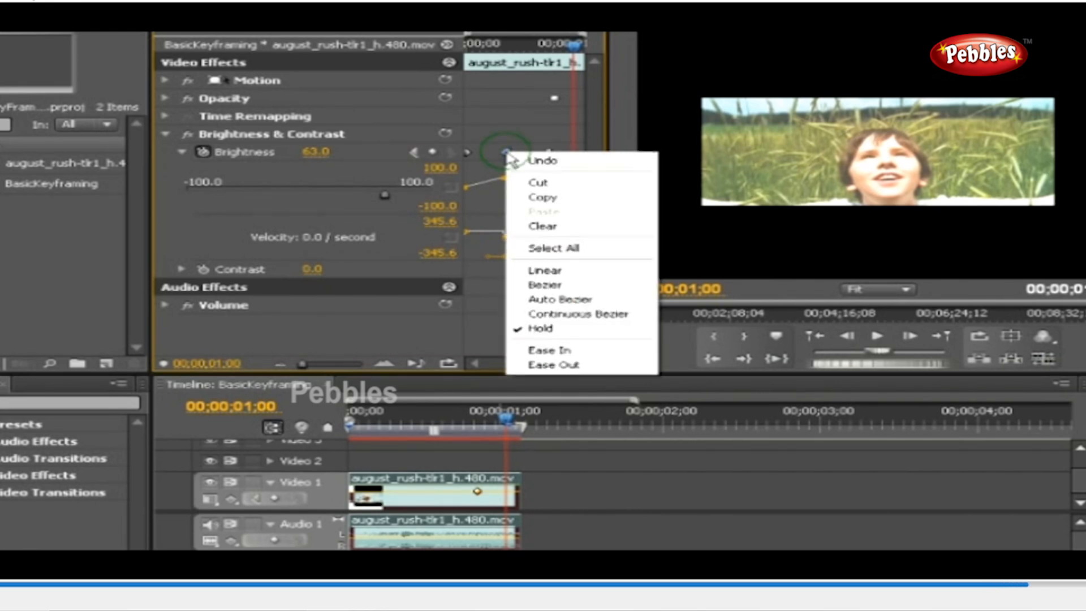
click(605, 352)
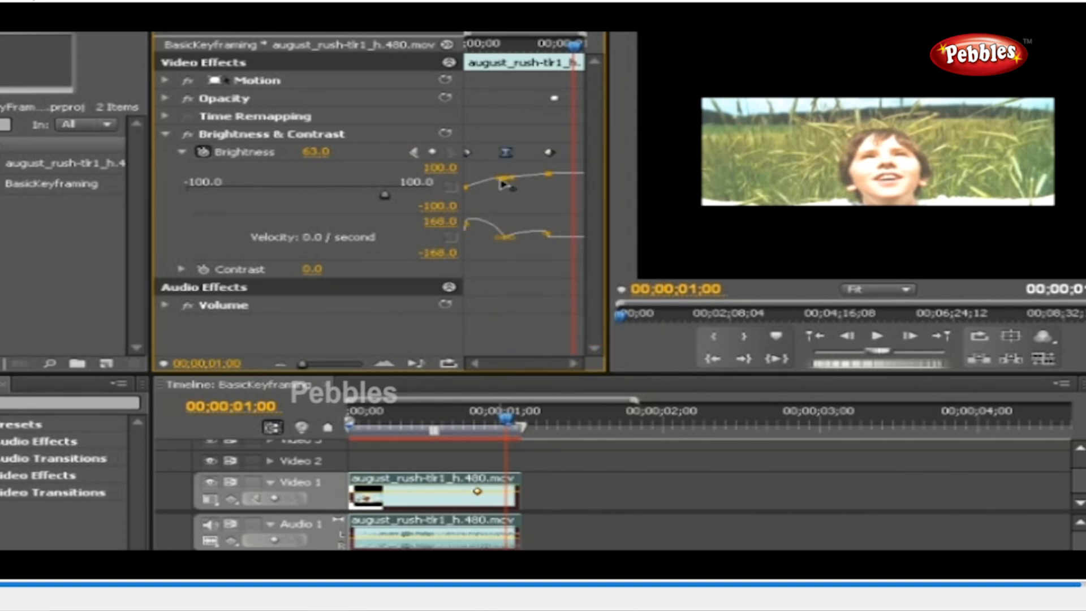
Apply Ease Out to the middle Brightness keyframe and lower its point on the value graph.
right_click(506, 152)
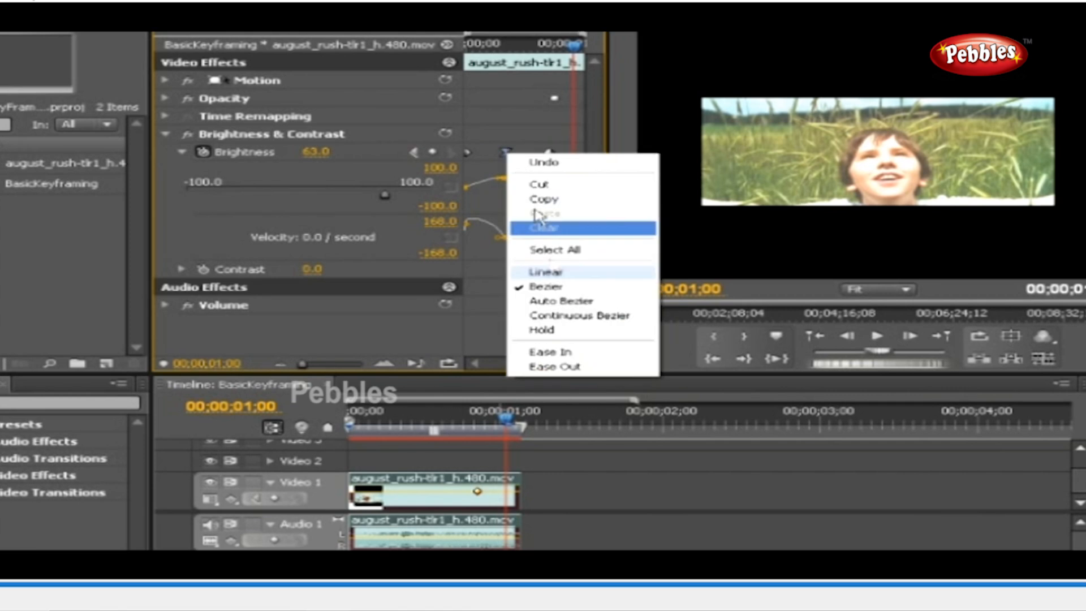
click(582, 368)
drag(510, 187, 512, 195)
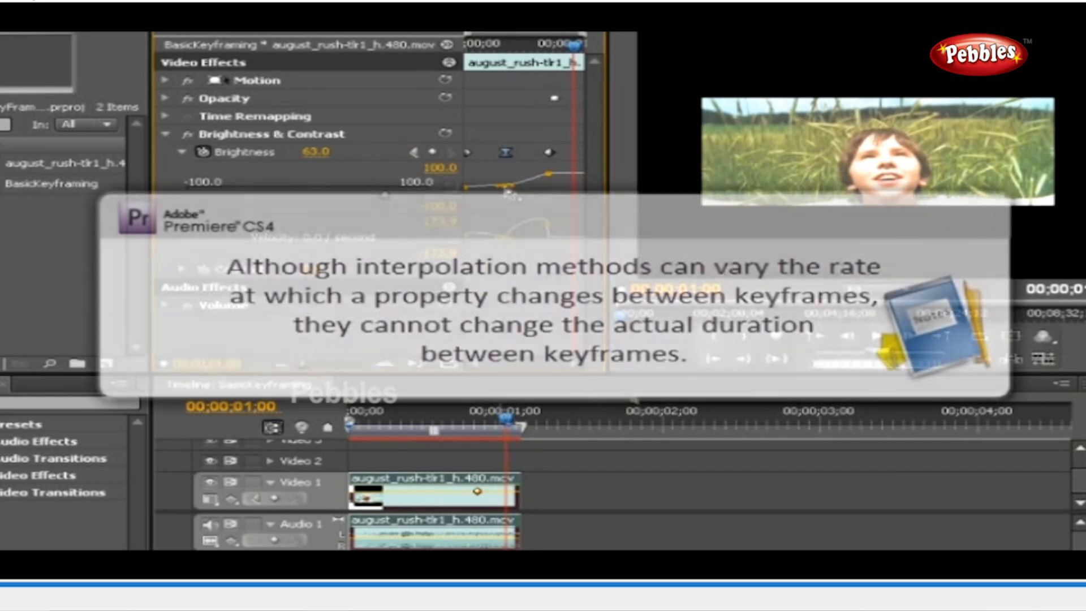